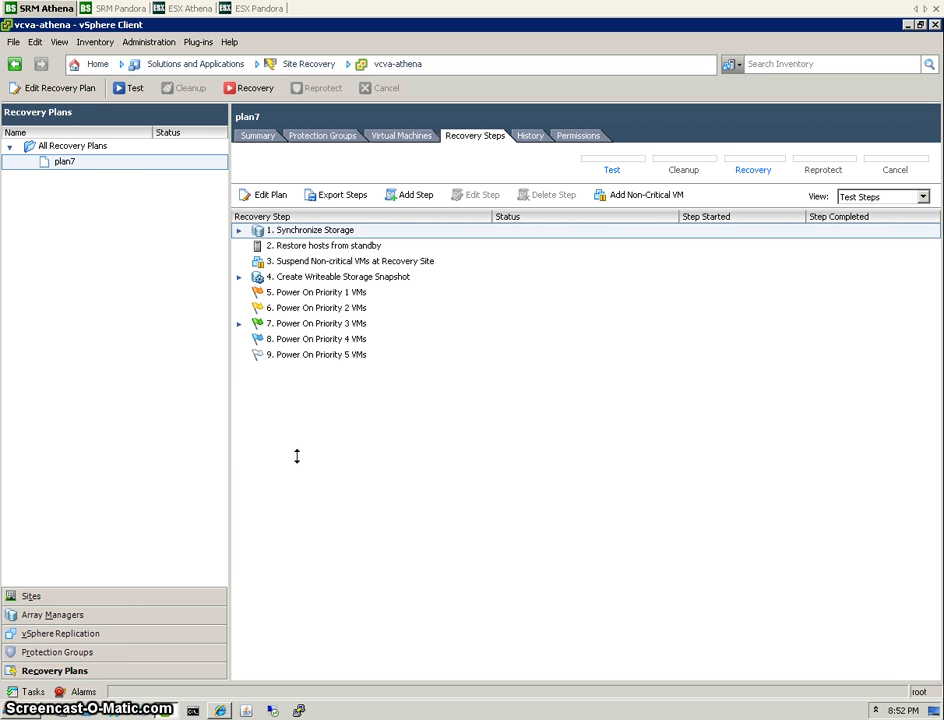
# Step: On the storage array console, view the free LUNs in athena's reserved LUN pool
pyautogui.click(219, 710)
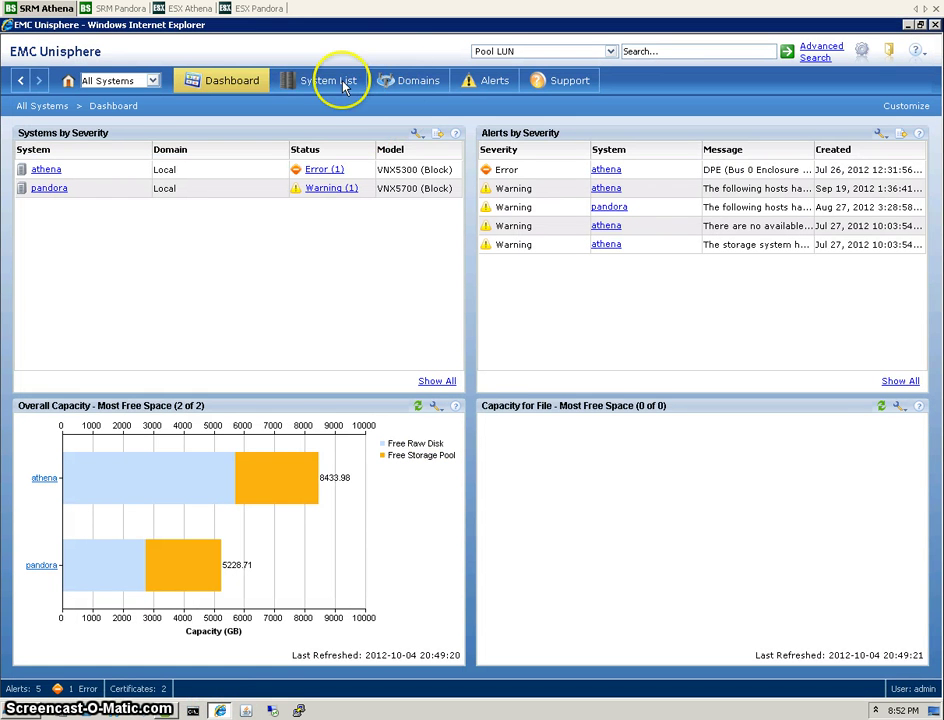
pyautogui.click(44, 172)
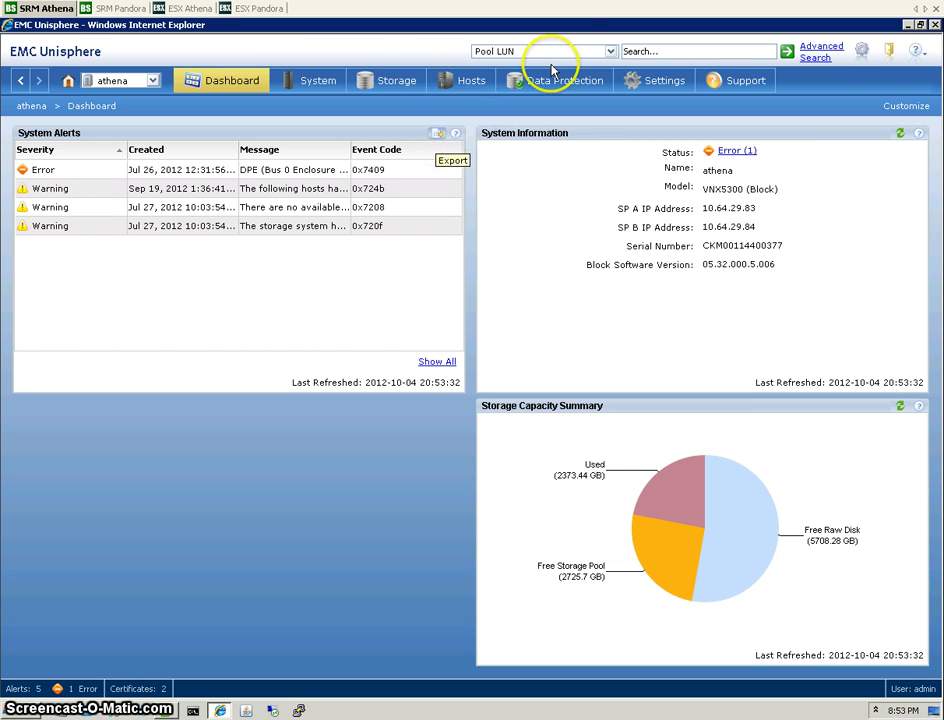
pyautogui.moveTo(550, 88)
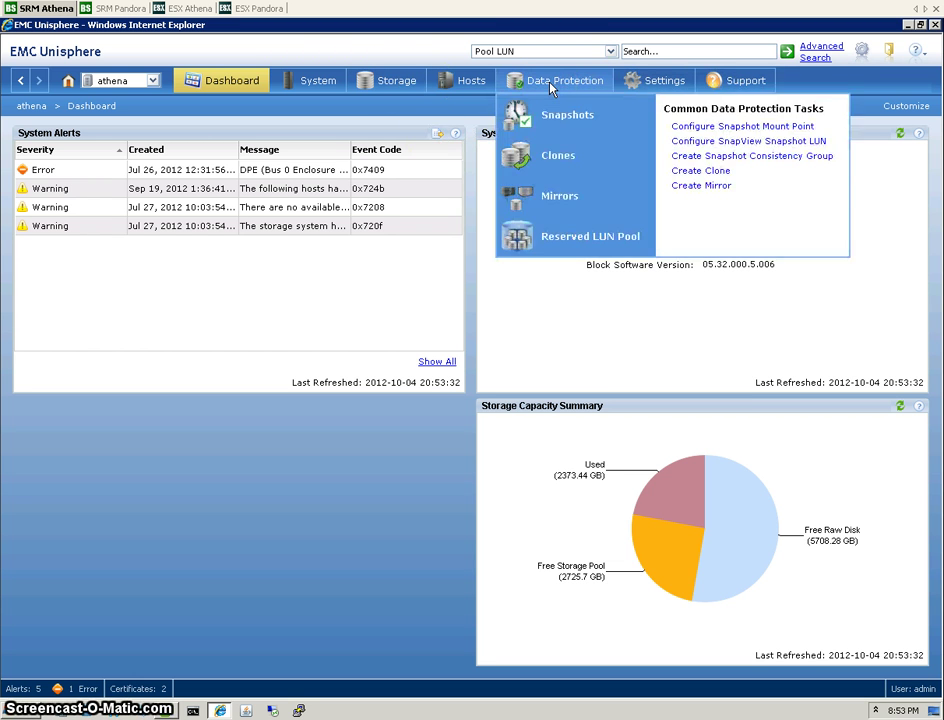
pyautogui.click(572, 240)
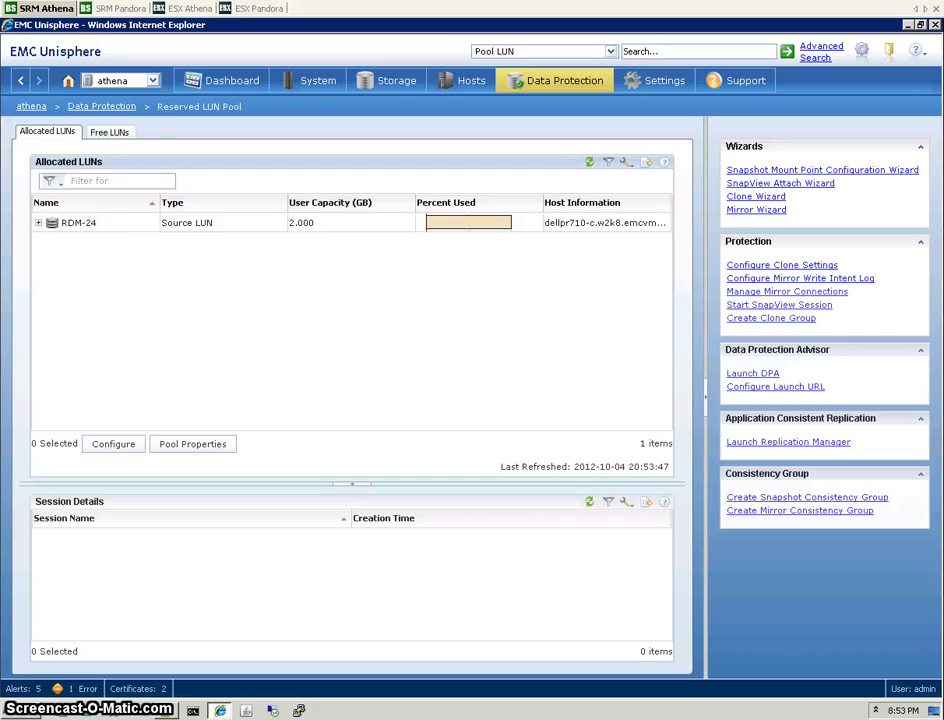
pyautogui.click(116, 135)
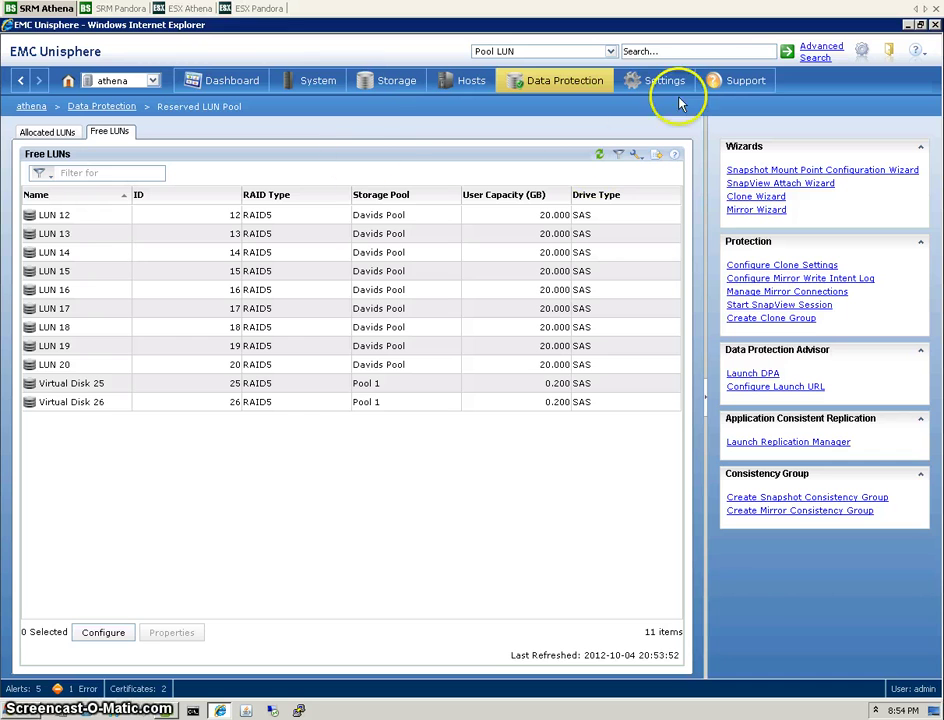
# Step: Back in vSphere, bring up the Test confirmation for plan7
pyautogui.click(908, 23)
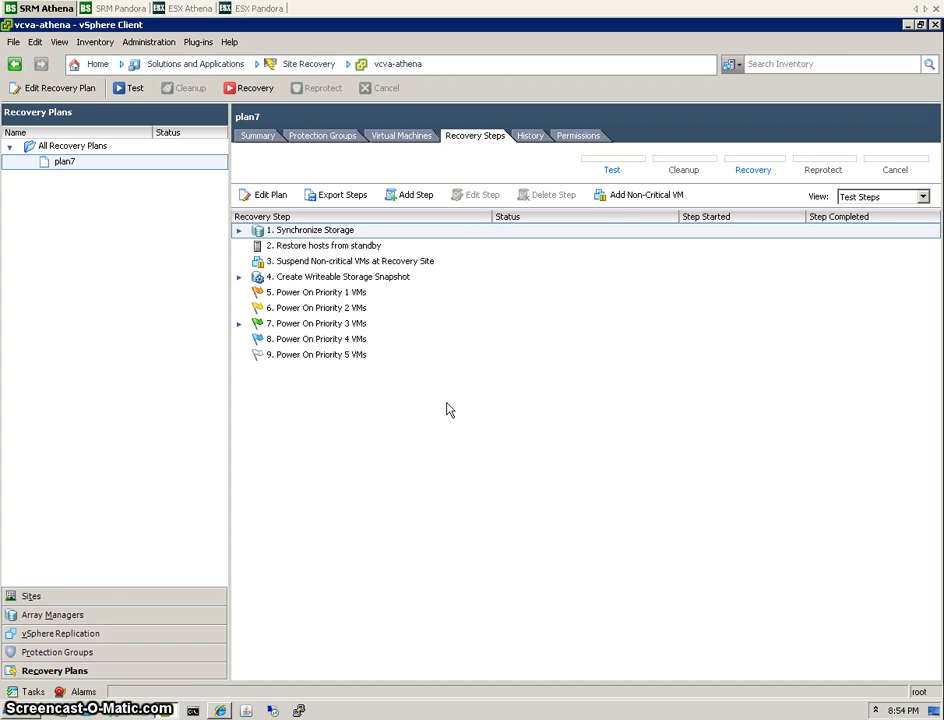
pyautogui.click(520, 188)
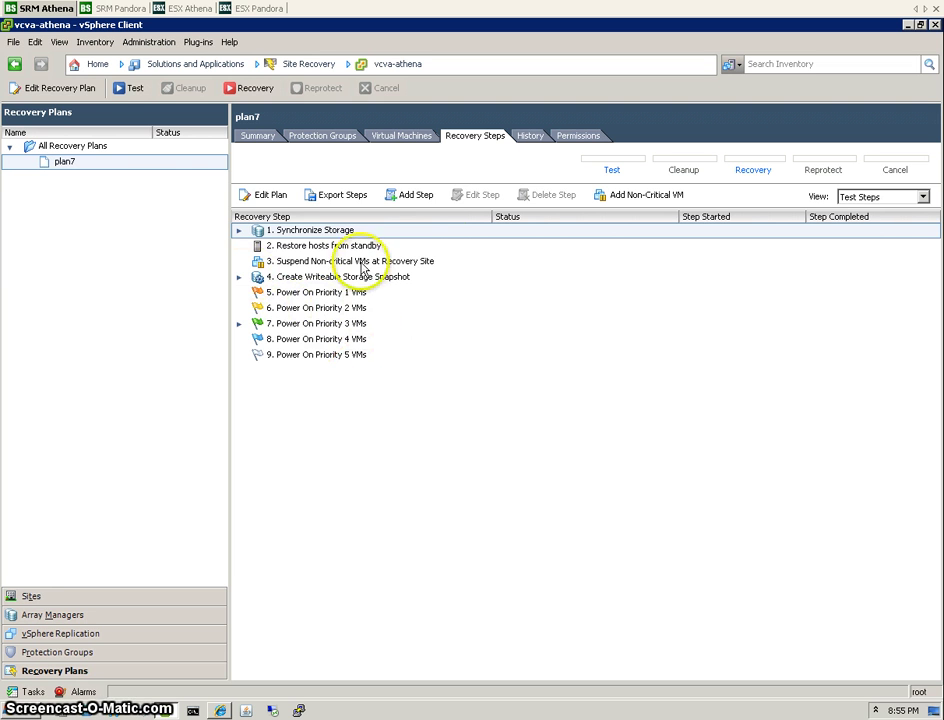
pyautogui.click(130, 89)
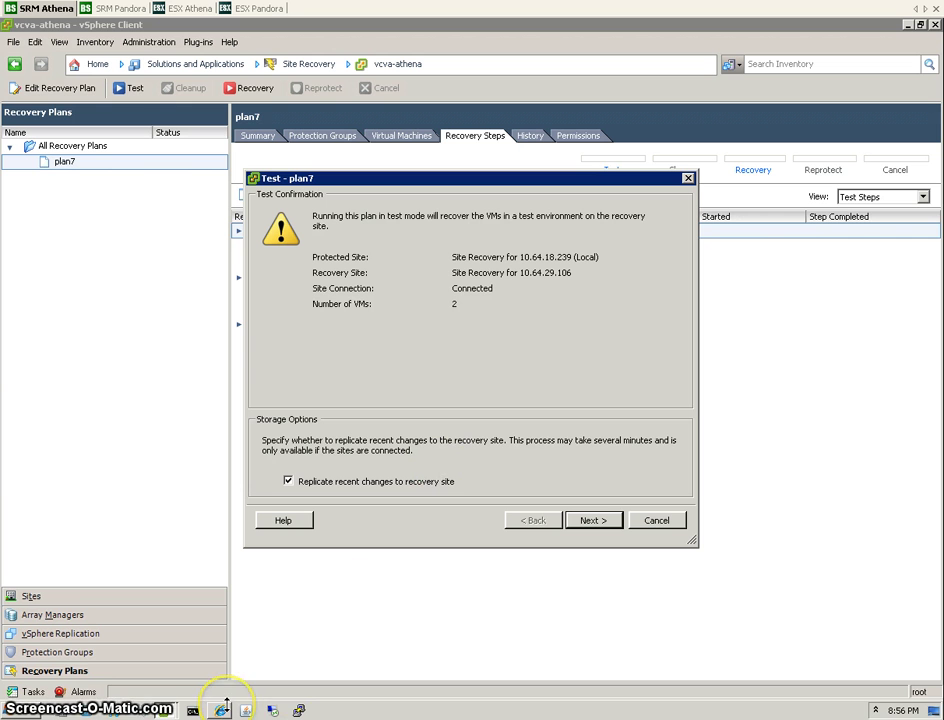
# Step: Keep Replicate recent changes selected and launch plan7's test run
pyautogui.moveTo(227, 700)
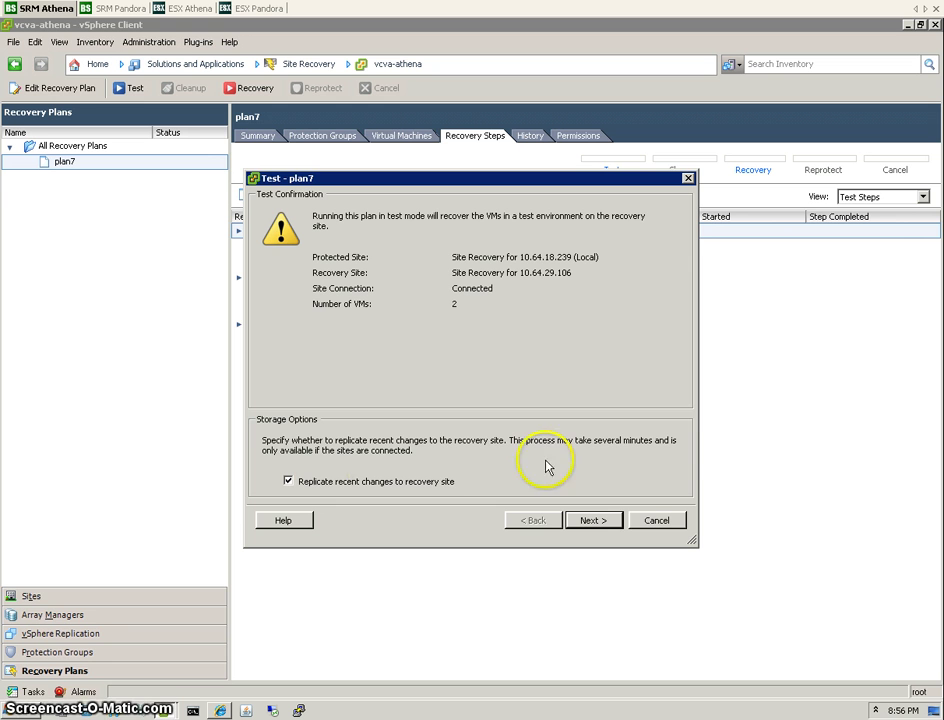
pyautogui.click(598, 521)
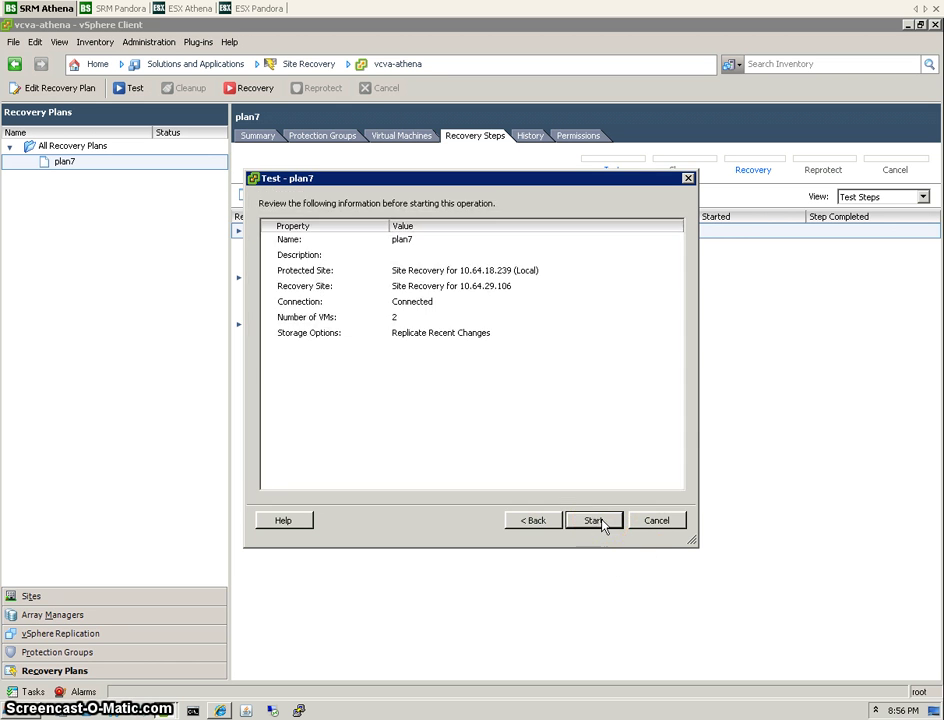
pyautogui.click(596, 521)
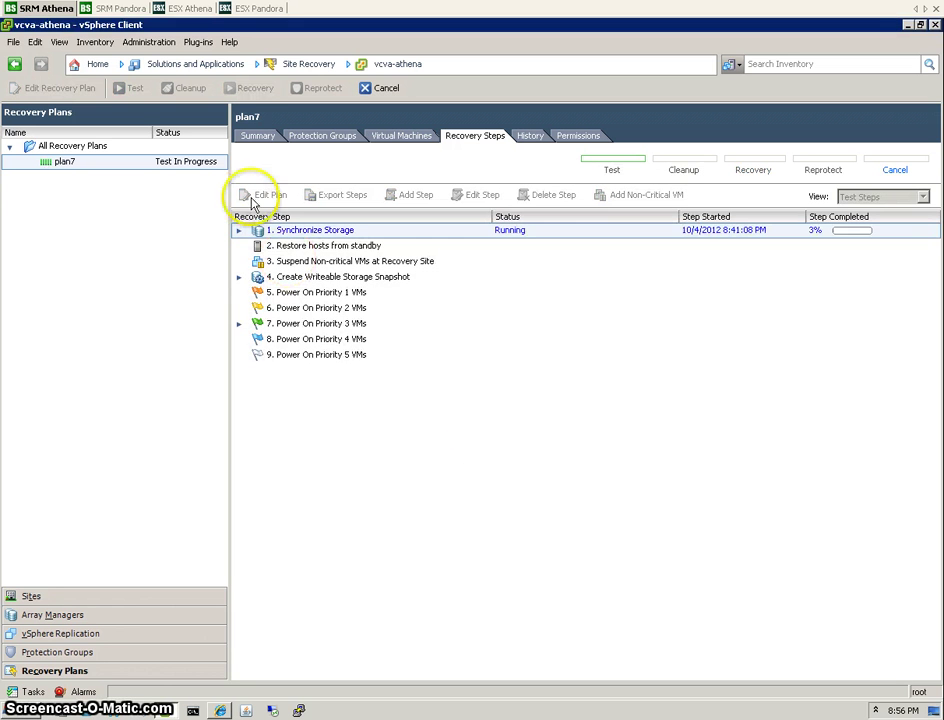
# Step: Expand storage sync, writeable snapshot and priority 3 power-on steps, then show Recent Tasks
pyautogui.click(239, 230)
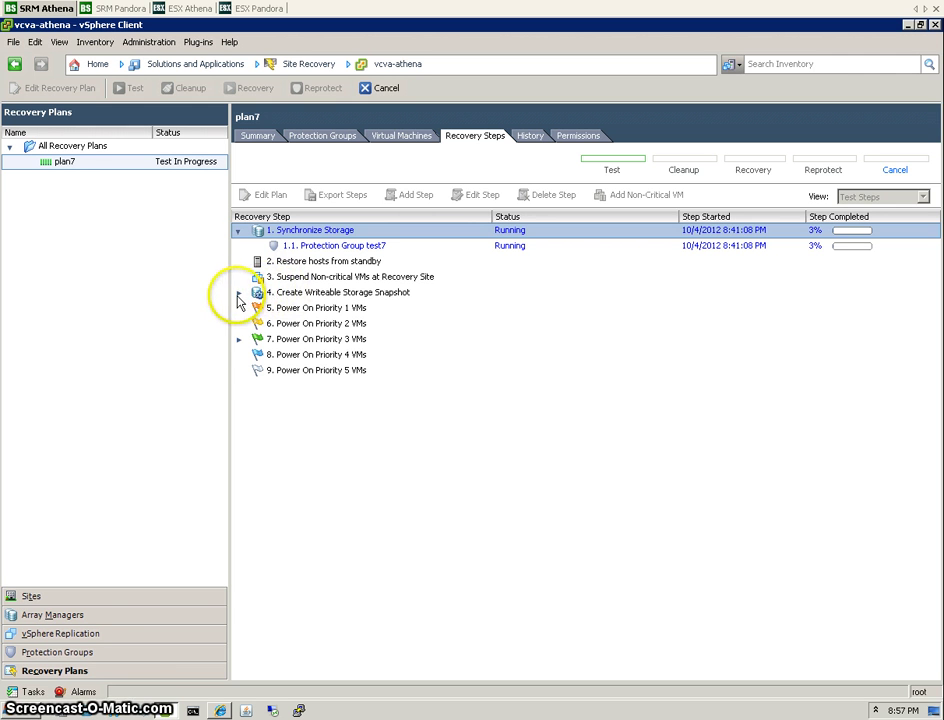
pyautogui.click(238, 296)
pyautogui.click(238, 356)
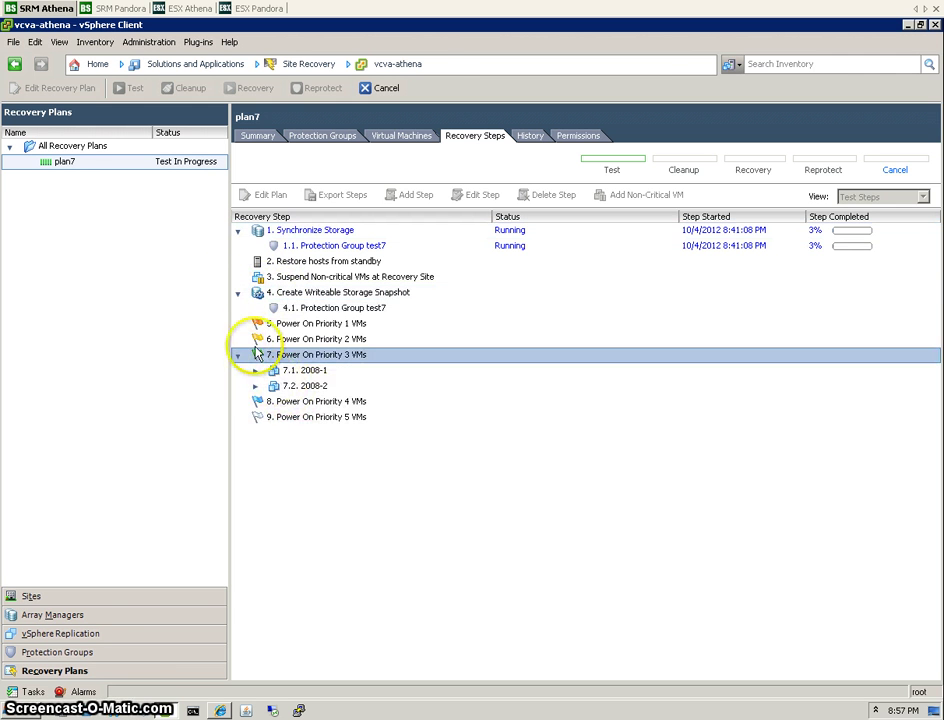
pyautogui.click(30, 691)
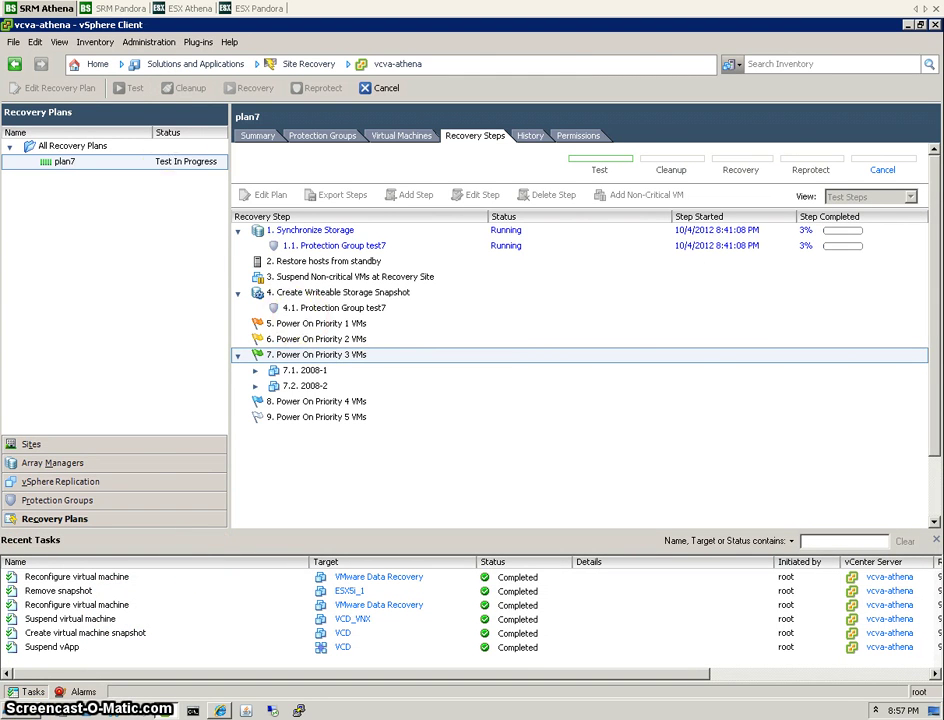
# Step: On the Pandora client, select the SRM-VMs pool and enlarge the Recent Tasks pane
pyautogui.click(118, 8)
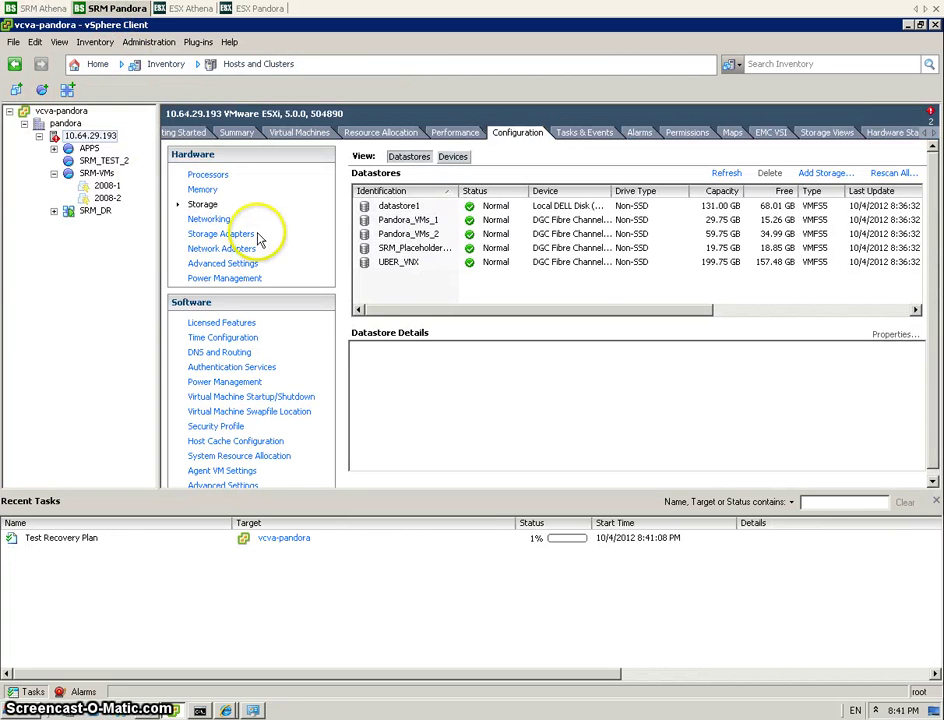
pyautogui.click(92, 175)
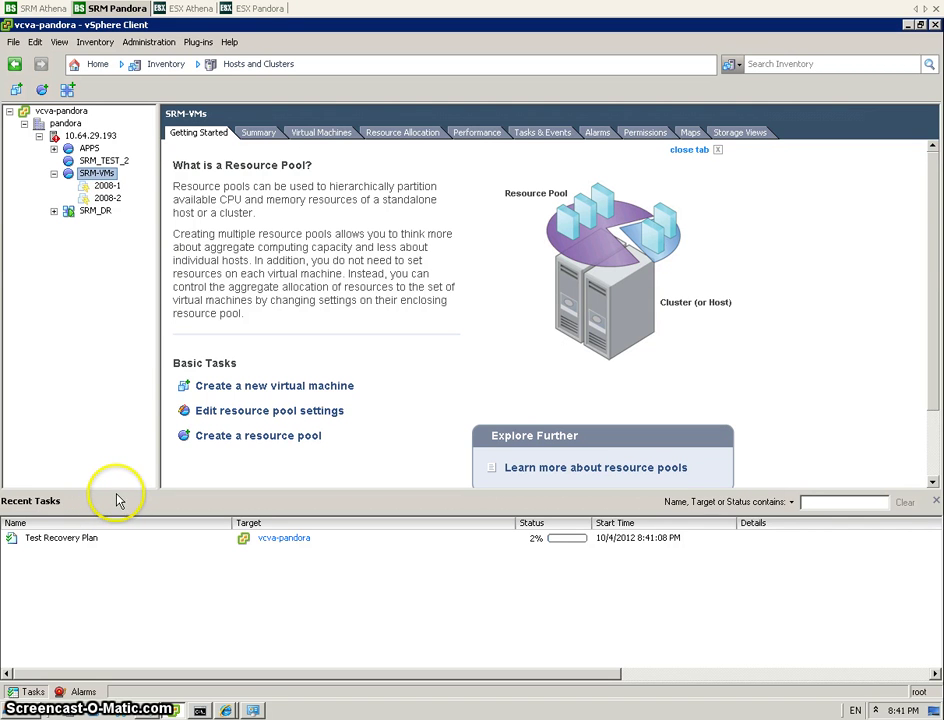
pyautogui.moveTo(136, 358); pyautogui.dragTo(131, 256)
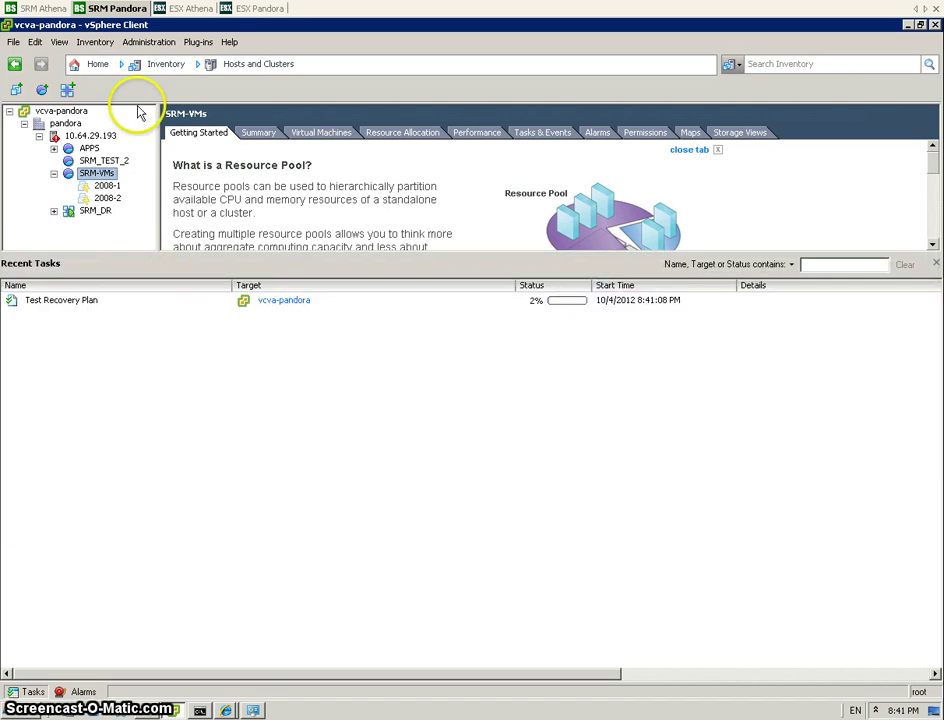
# Step: Back on Athena, check Protection Group test7's storage synchronization progress
pyautogui.click(32, 9)
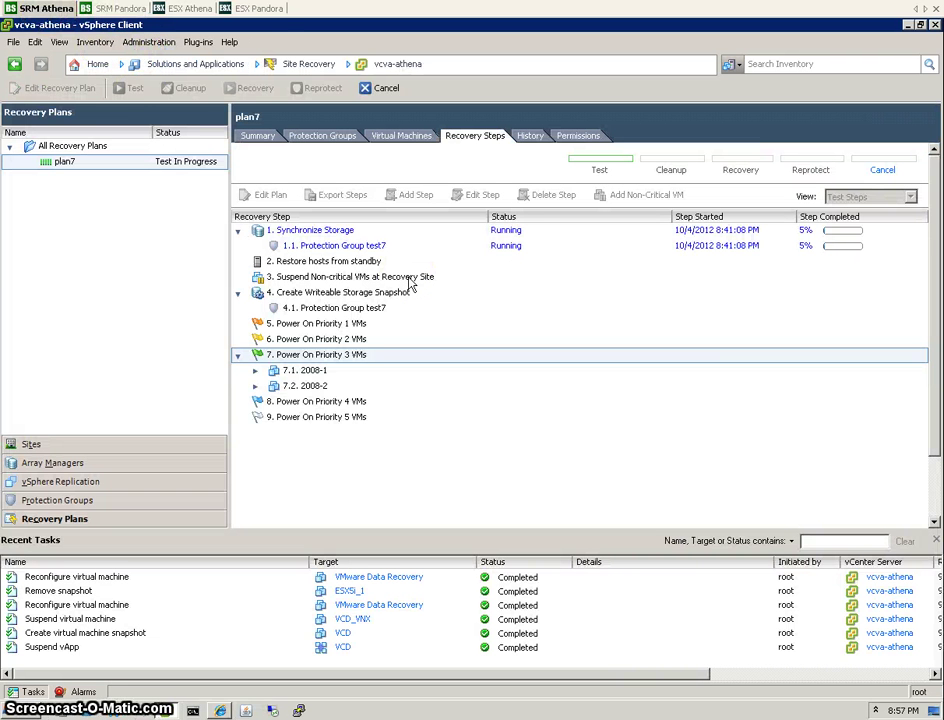
pyautogui.click(358, 246)
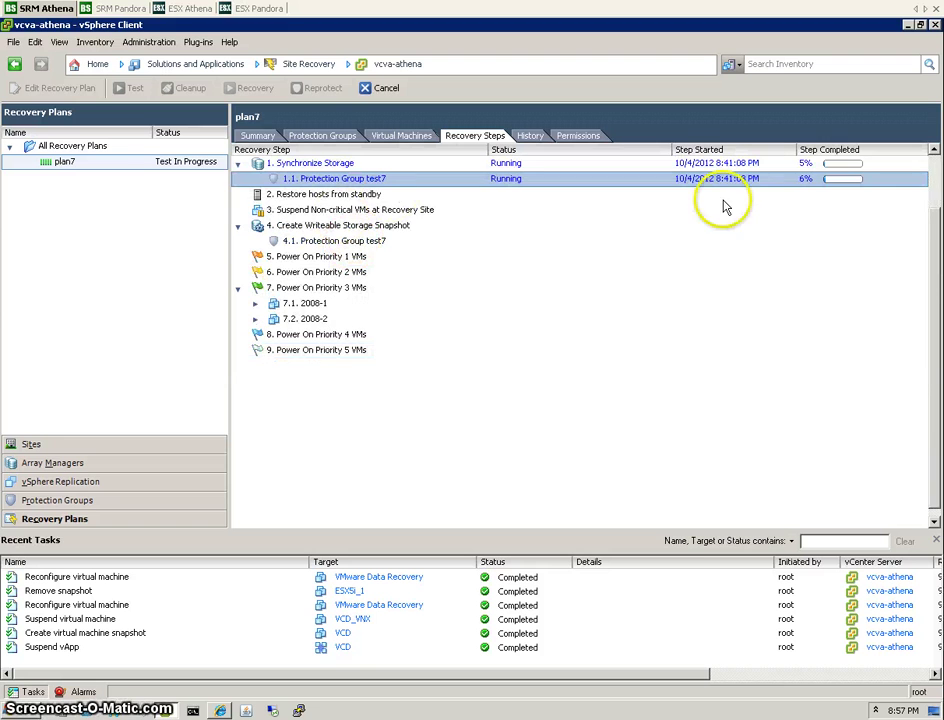
pyautogui.scroll(2, 933, 253)
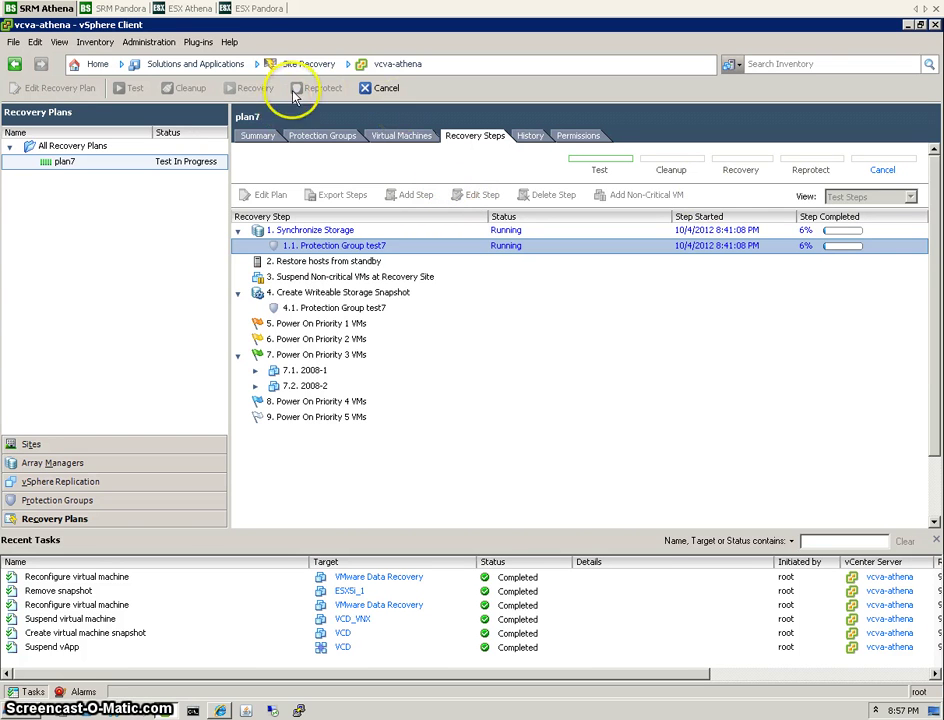
# Step: Review Pandora's filtered vmkernel.log: the GPT header failure, storage errors and failing naa device ID
pyautogui.click(258, 8)
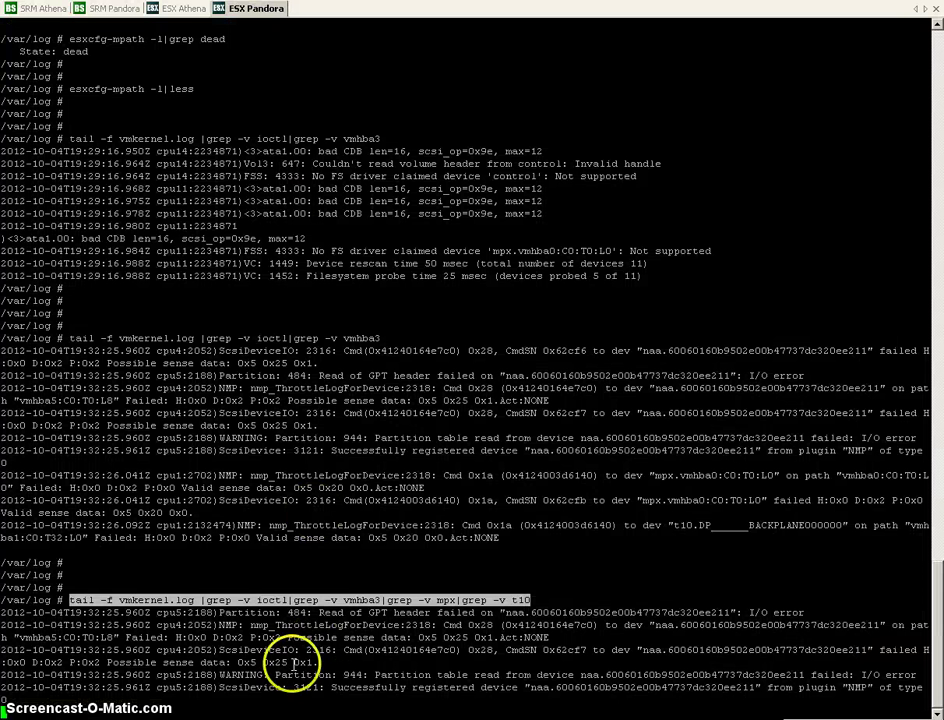
pyautogui.moveTo(337, 695); pyautogui.dragTo(292, 600)
pyautogui.click(318, 632)
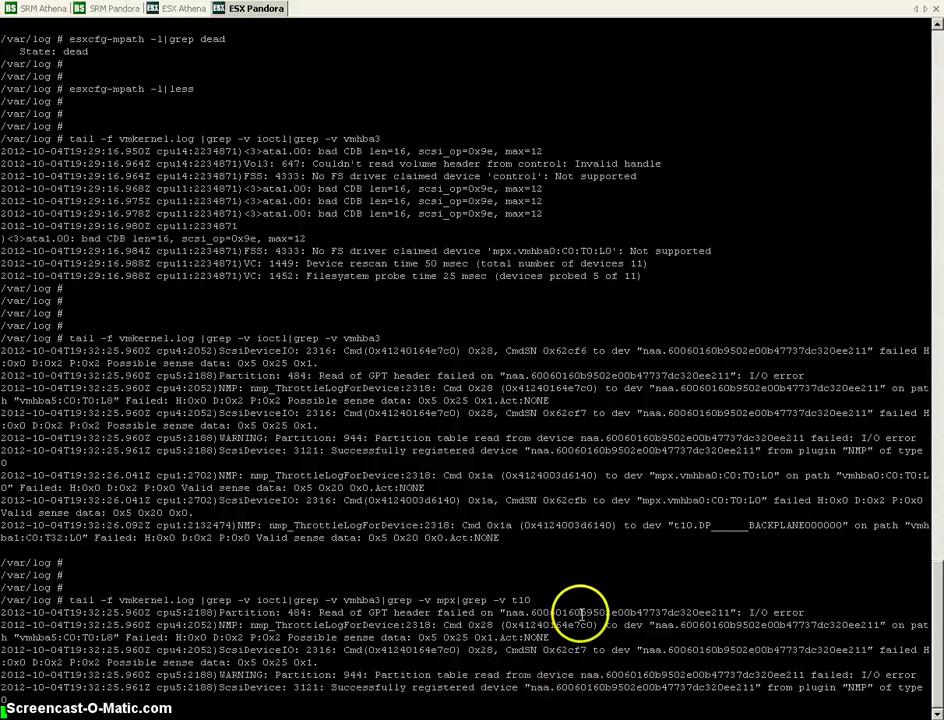
pyautogui.moveTo(808, 612); pyautogui.dragTo(322, 620)
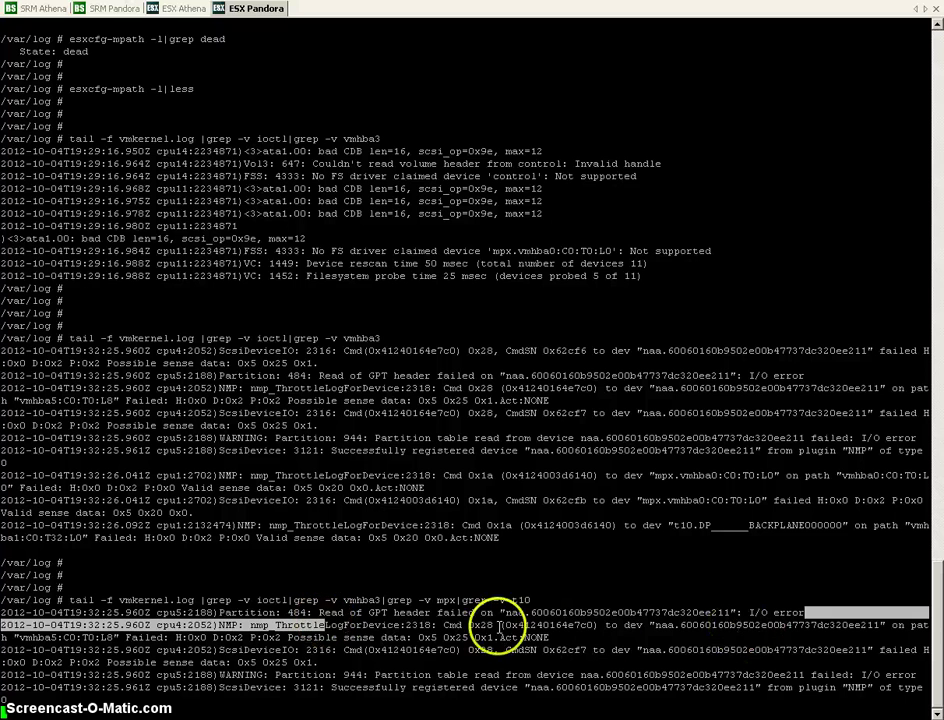
pyautogui.click(350, 608)
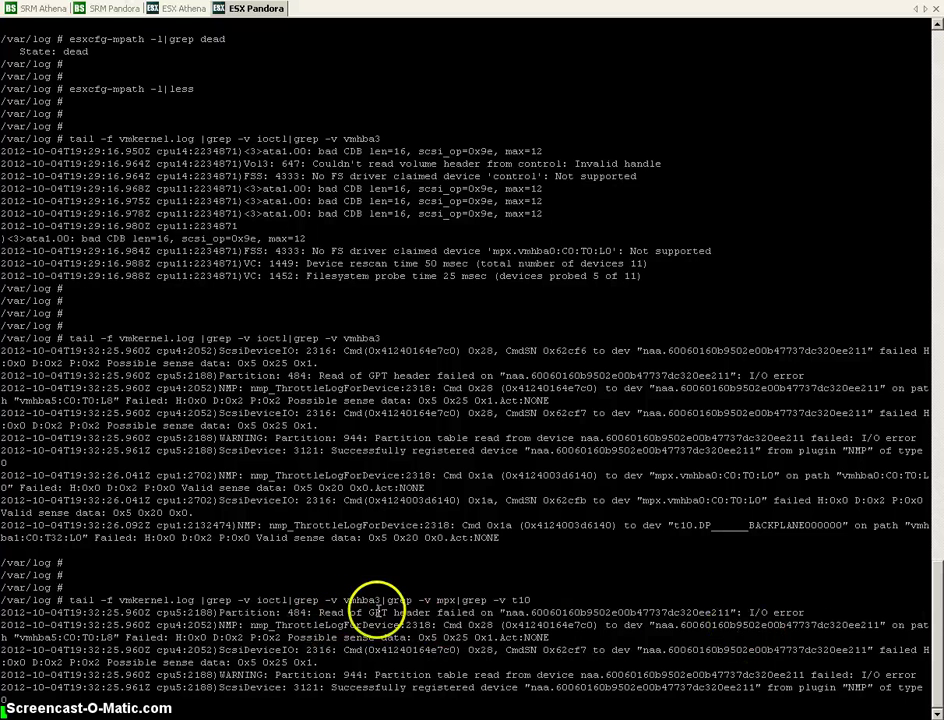
pyautogui.moveTo(500, 688); pyautogui.dragTo(492, 606)
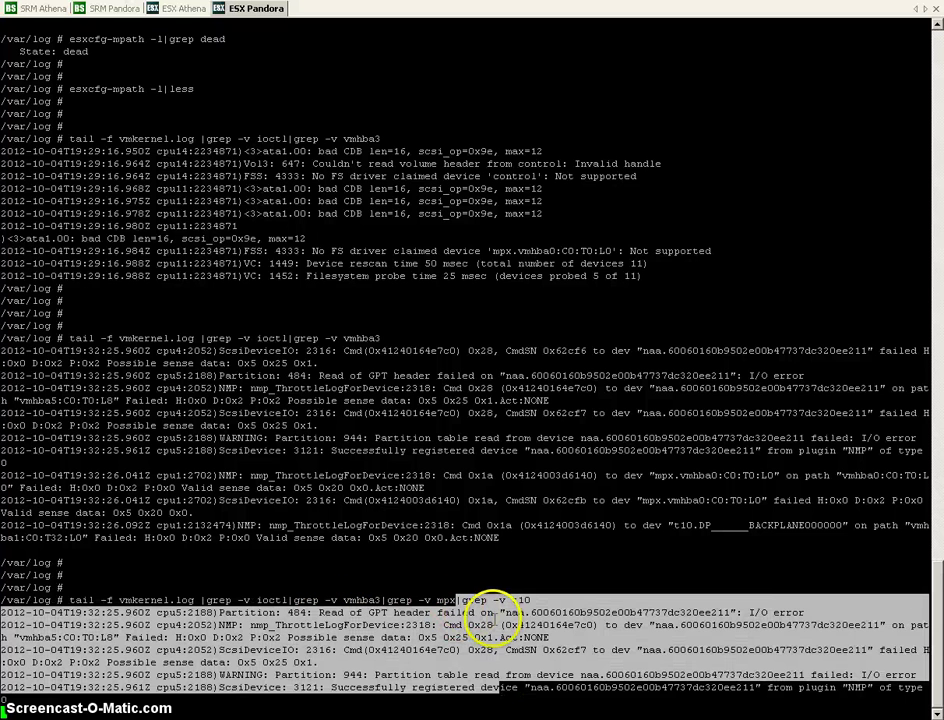
pyautogui.doubleClick(690, 675)
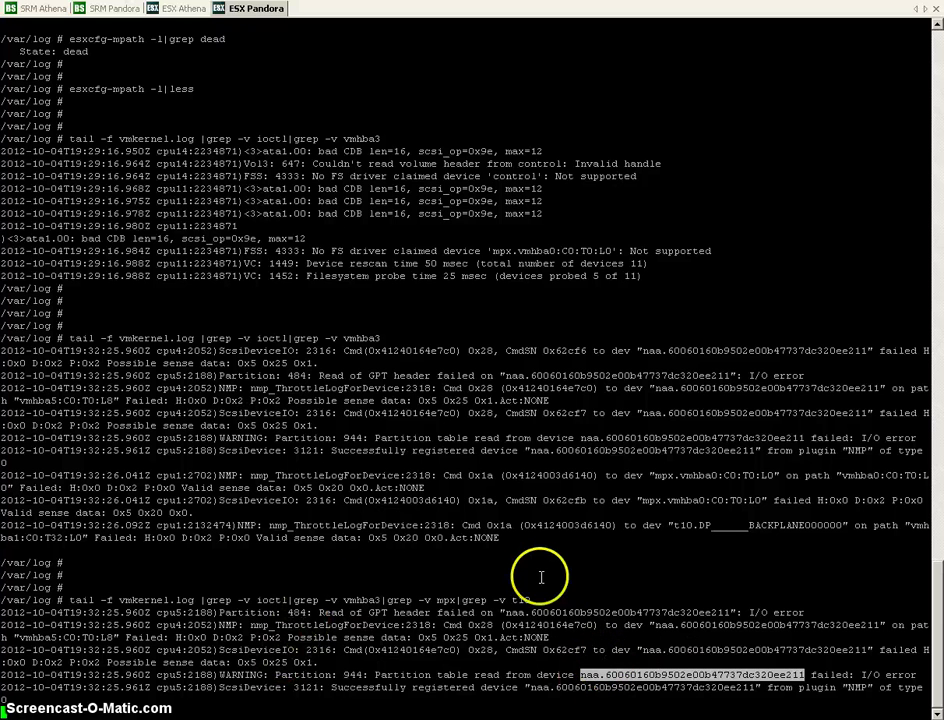
# Step: Check the ESX Athena shell, then return to Athena's plan7 recovery view
pyautogui.click(182, 9)
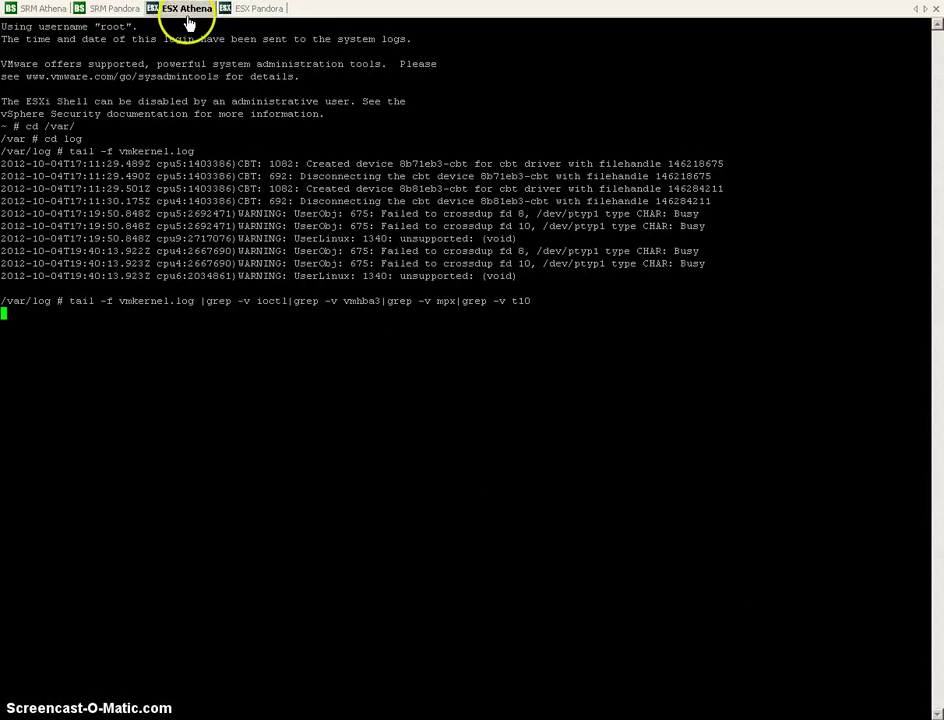
pyautogui.click(82, 11)
pyautogui.click(45, 9)
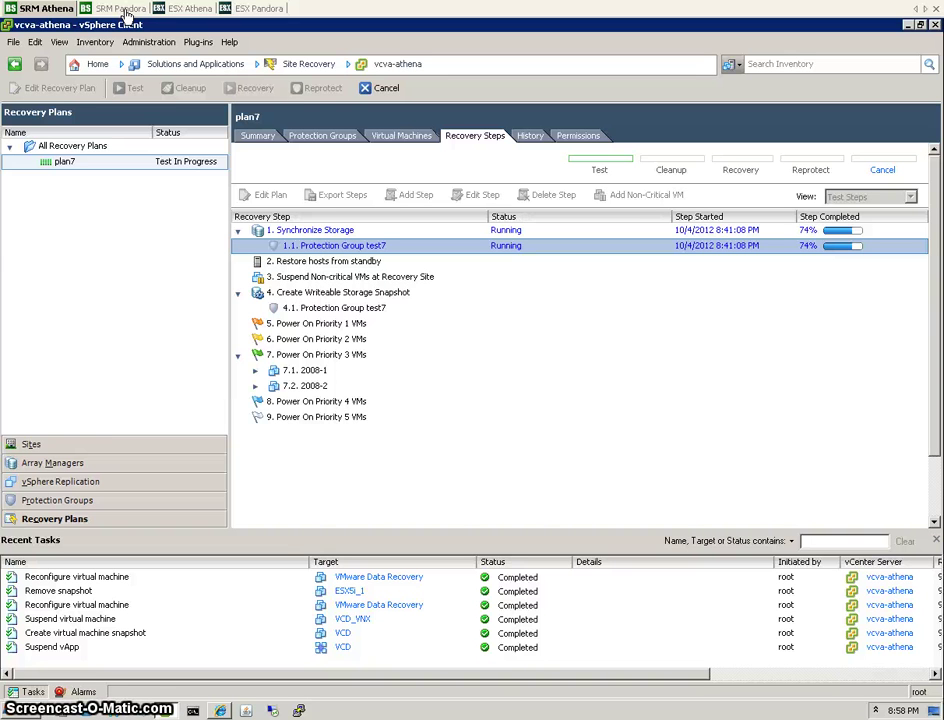
# Step: Check Pandora's Test Recovery Plan task, then watch plan7's Create Writeable Storage Snapshot step
pyautogui.click(124, 14)
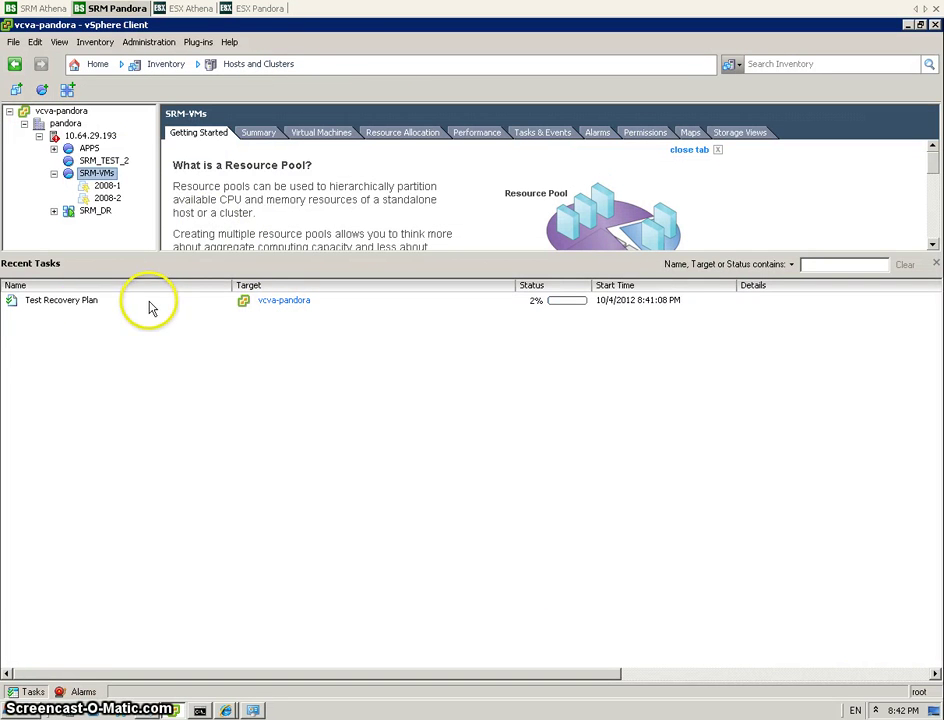
pyautogui.click(95, 299)
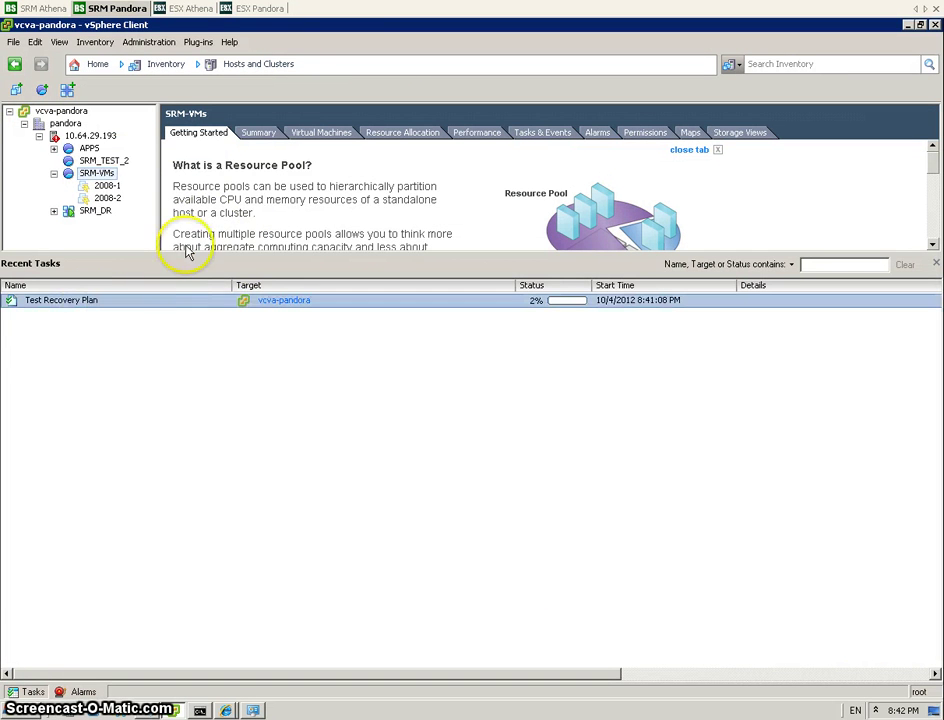
pyautogui.click(42, 12)
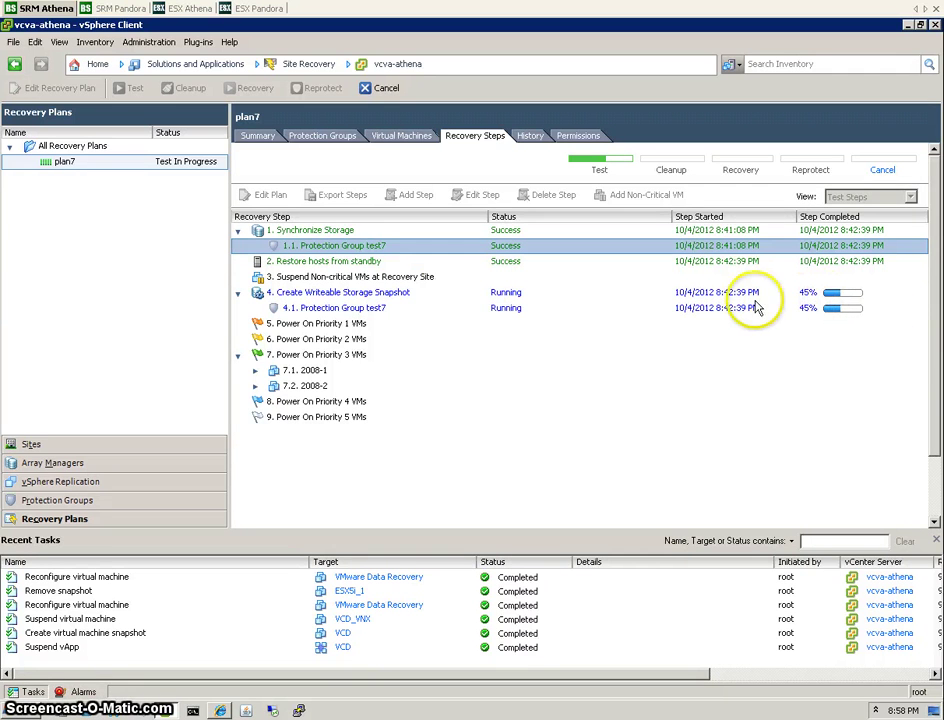
pyautogui.click(725, 292)
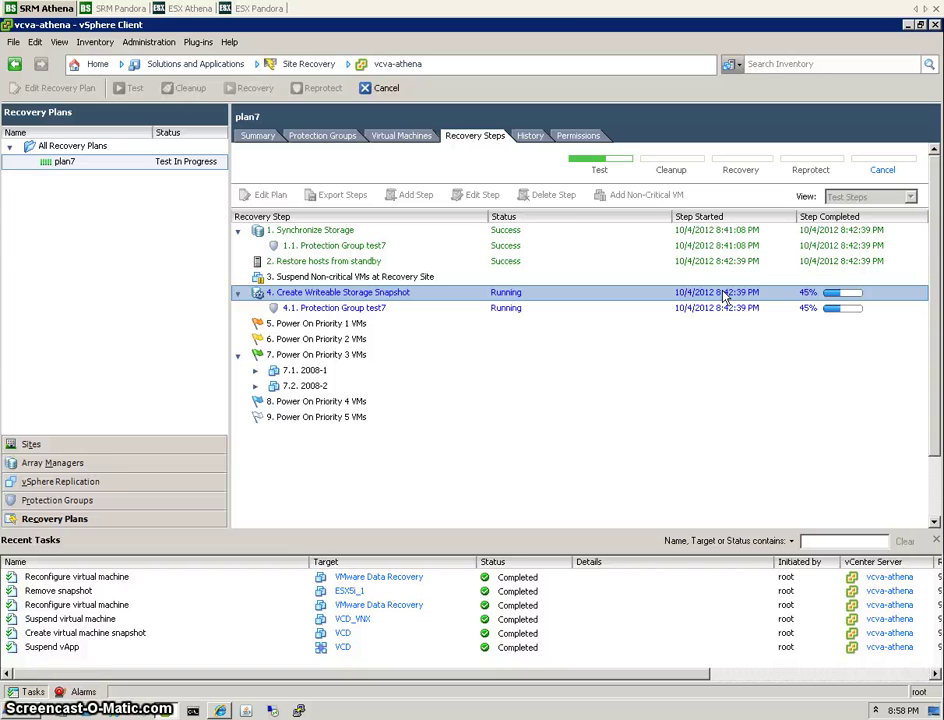
pyautogui.click(727, 291)
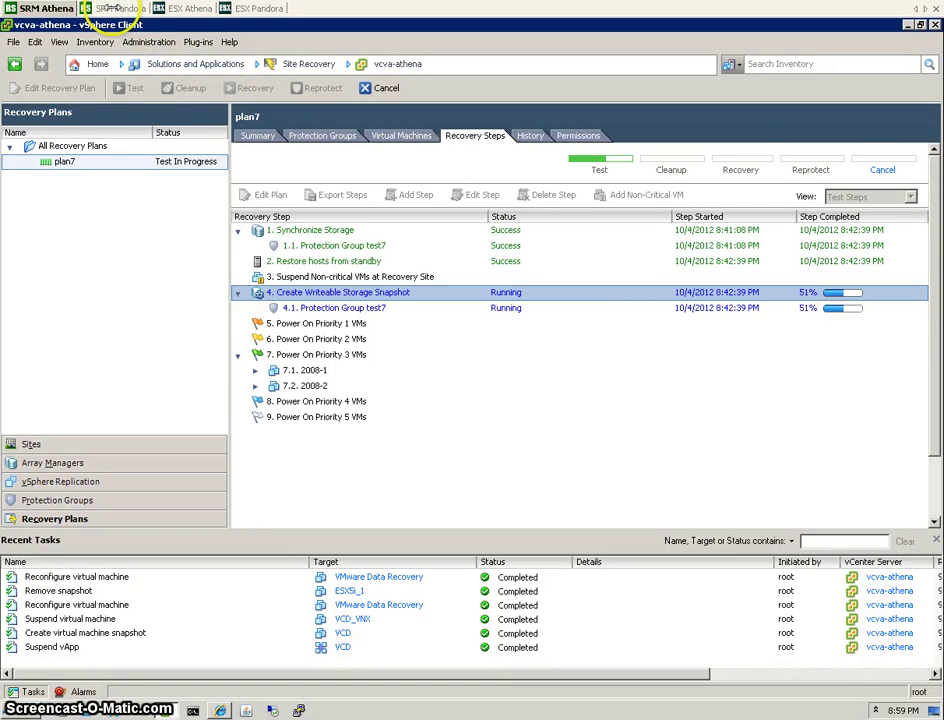
pyautogui.click(114, 9)
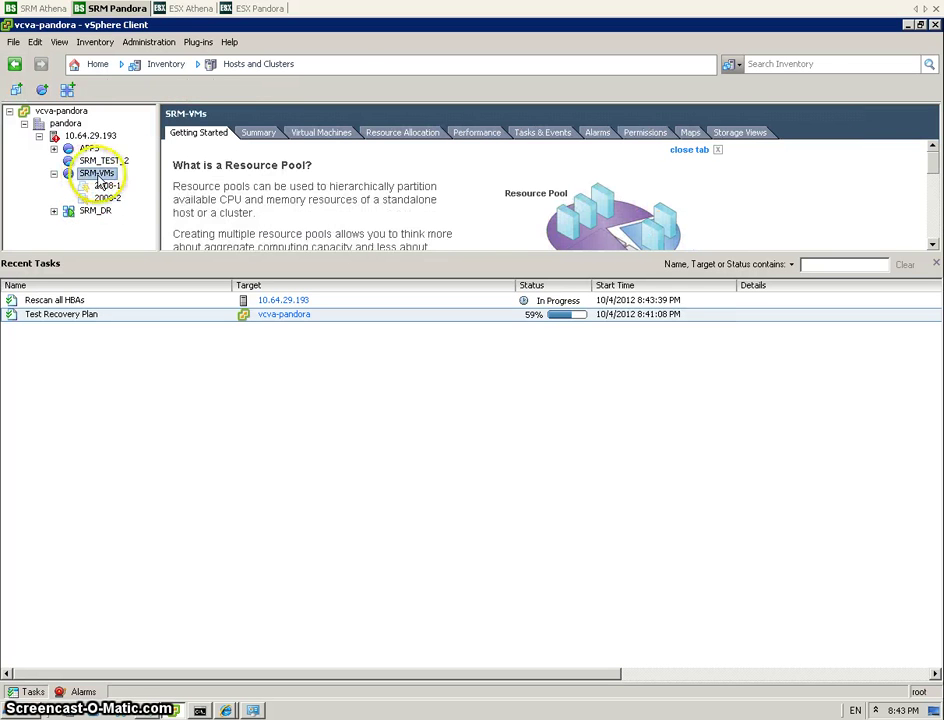
# Step: Check plan7 progress on Athena, then view Pandora's tasks powering on 2008-1 and 2008-2
pyautogui.click(42, 9)
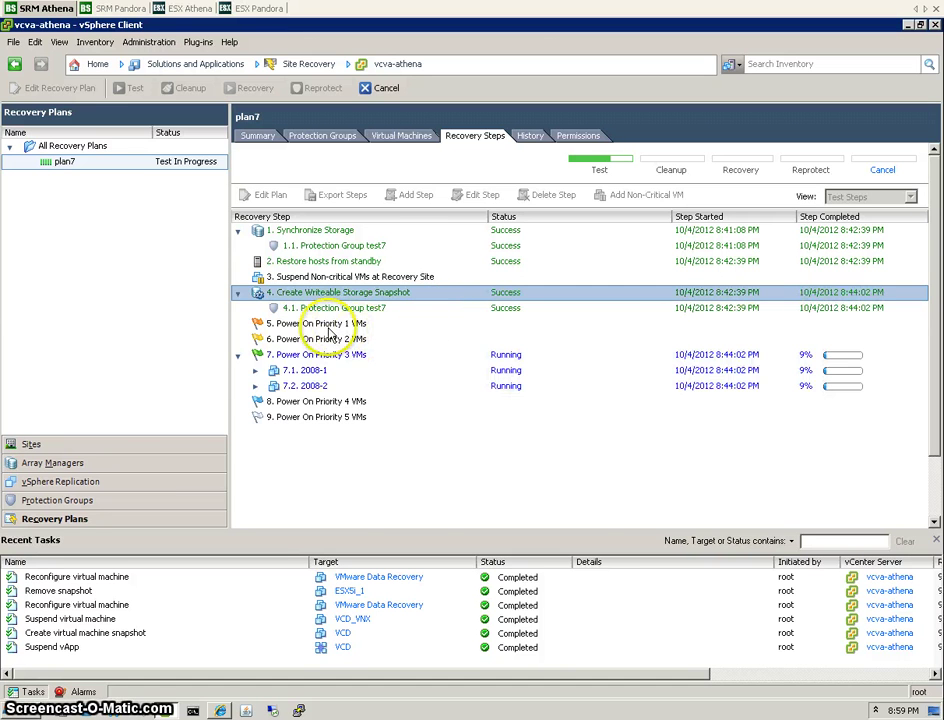
pyautogui.click(118, 9)
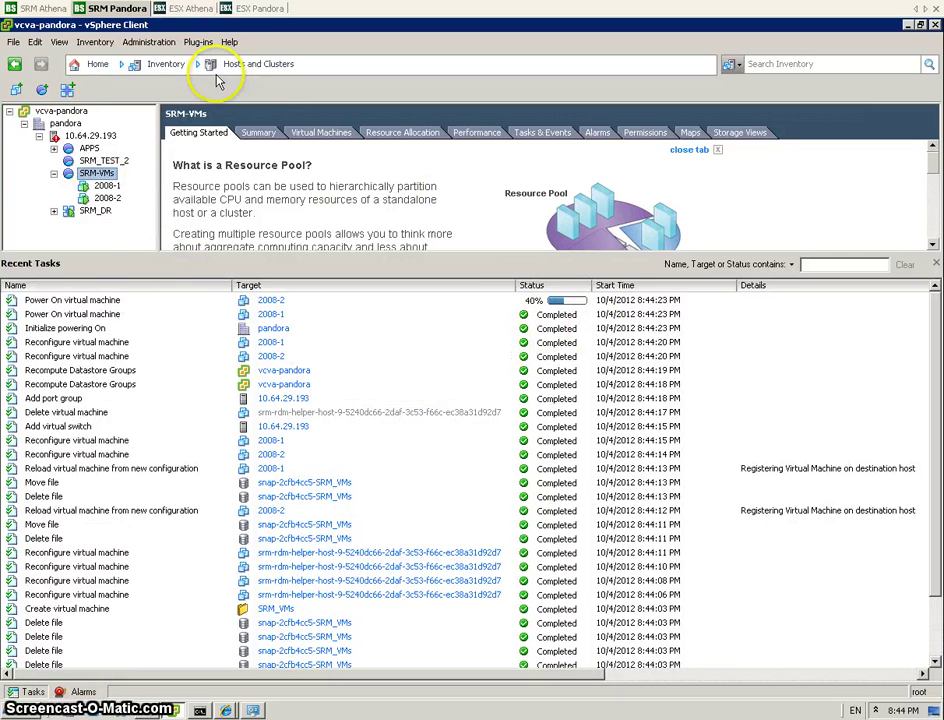
# Step: In Pandora's host log, mark snap-2cfb4cc5-SRM_VMs and scroll back to the 19:43–19:44 rescan entries
pyautogui.click(255, 8)
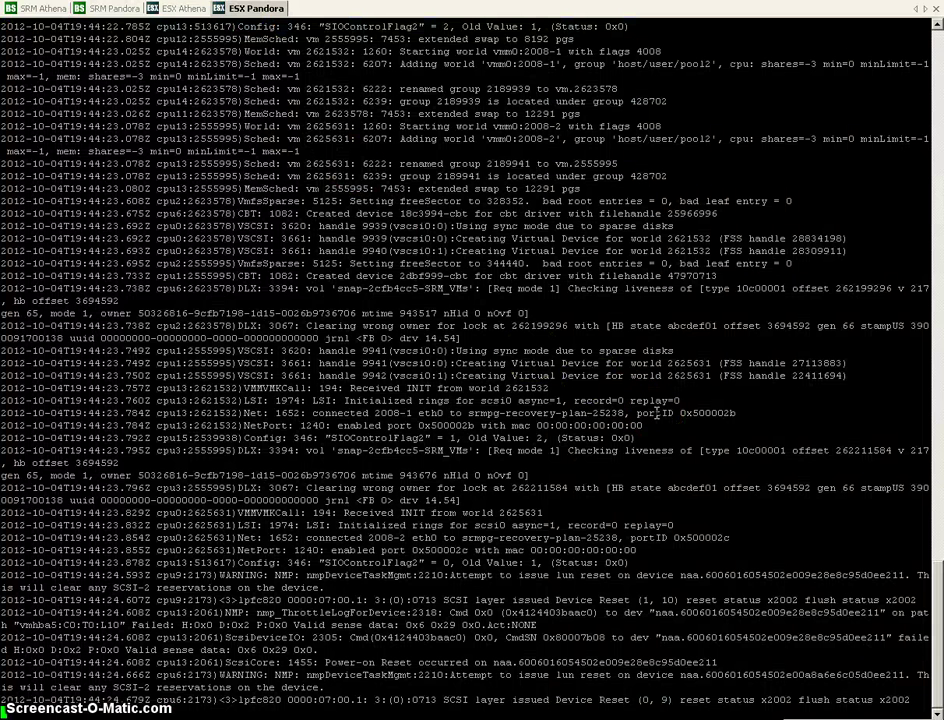
pyautogui.doubleClick(380, 288)
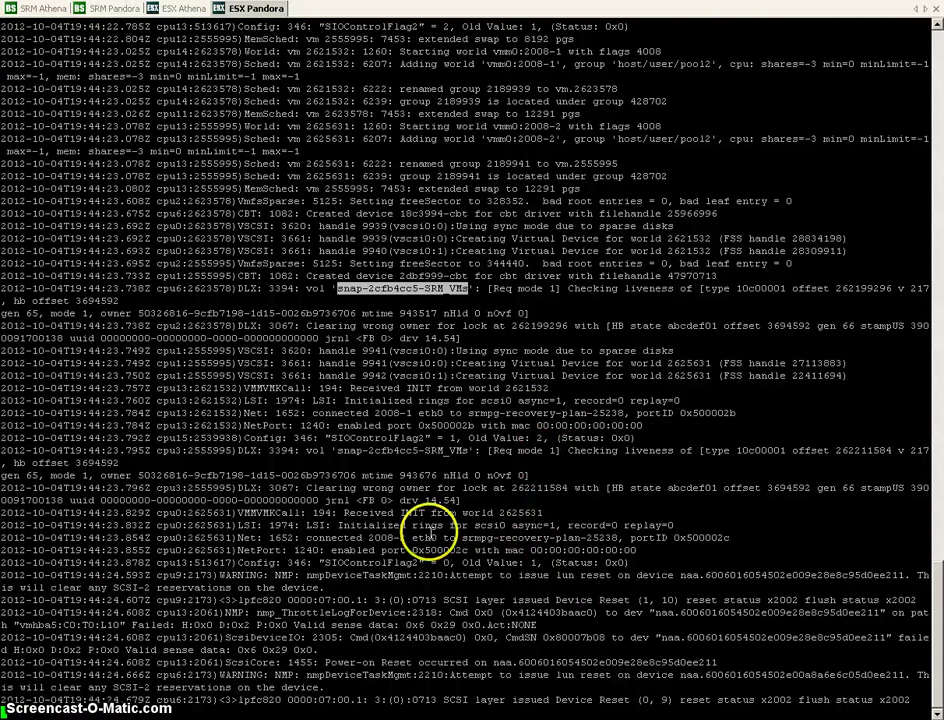
pyautogui.scroll(15, 580, 300)
pyautogui.scroll(10, 584, 278)
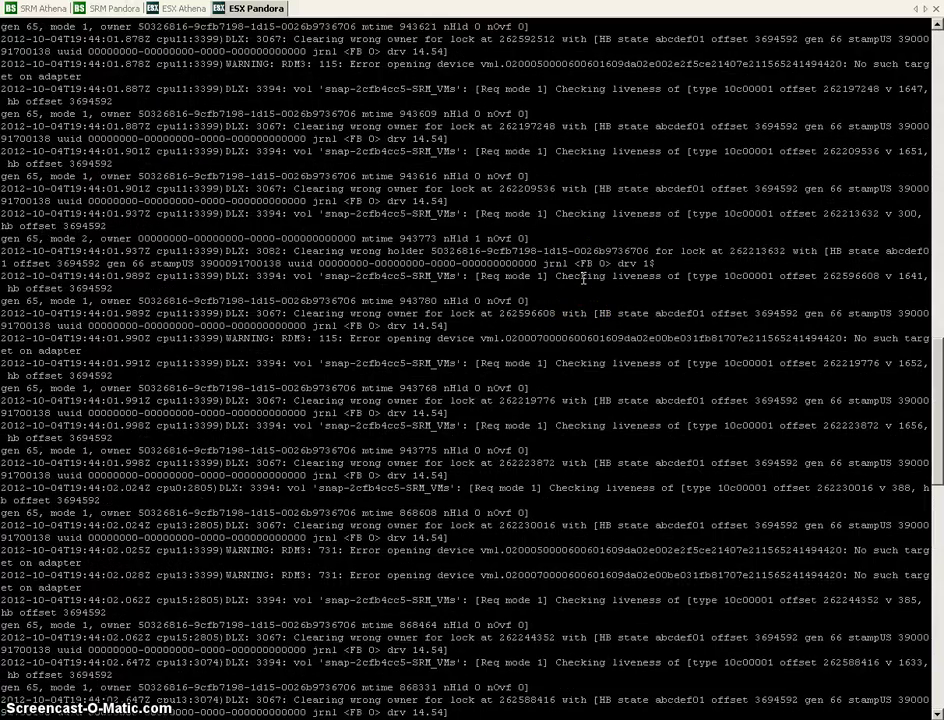
pyautogui.scroll(15, 583, 278)
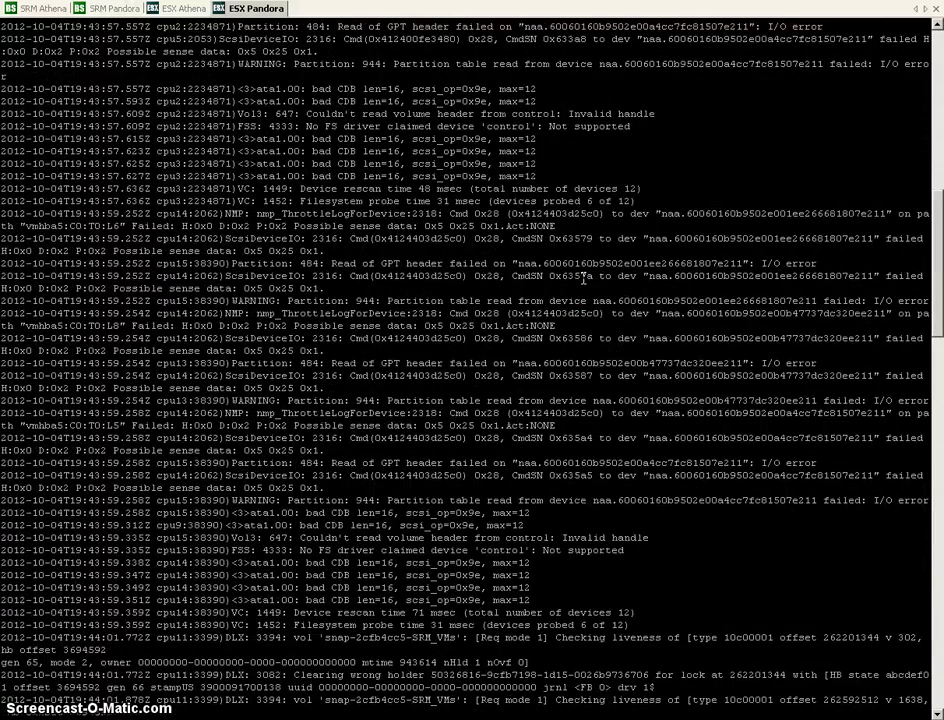
pyautogui.scroll(-9, 582, 278)
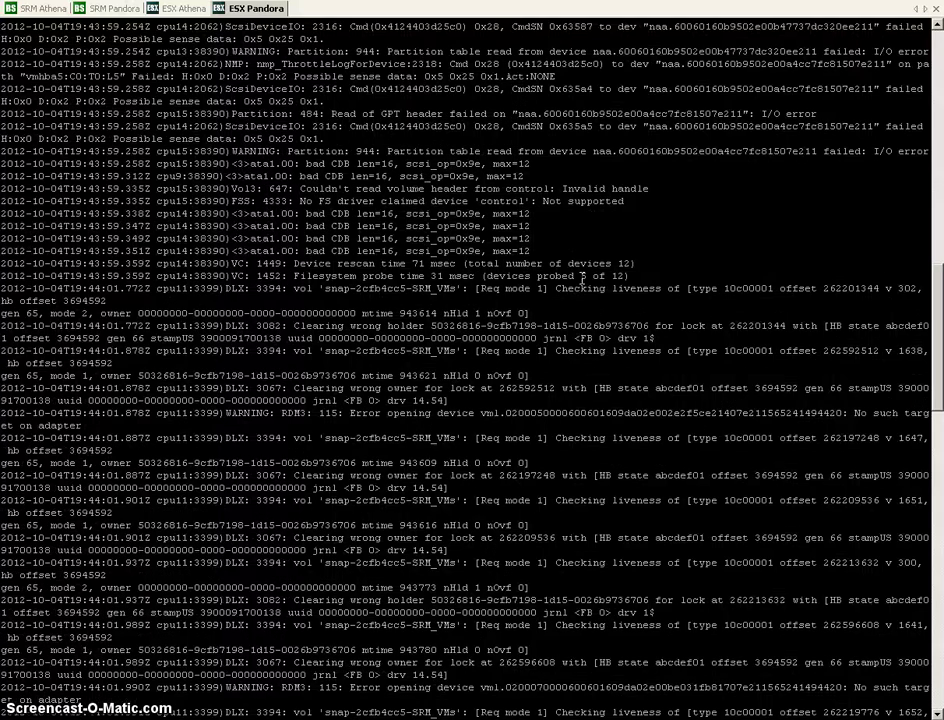
# Step: Glance at plan7 on Athena, then open VM 2008-1's Summary at Pandora
pyautogui.click(107, 10)
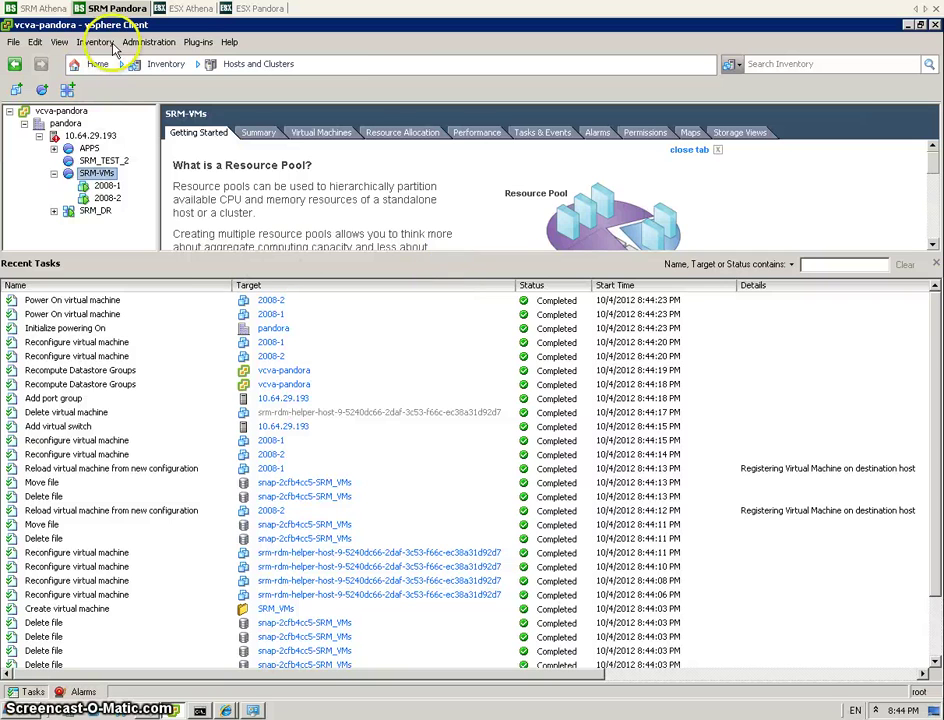
pyautogui.click(45, 9)
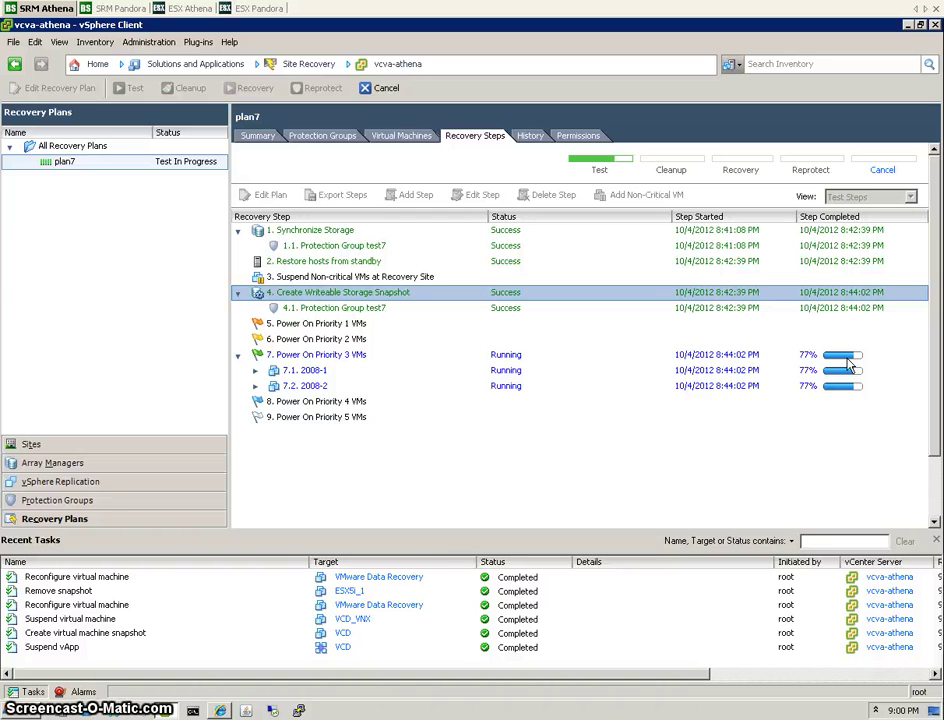
pyautogui.click(104, 12)
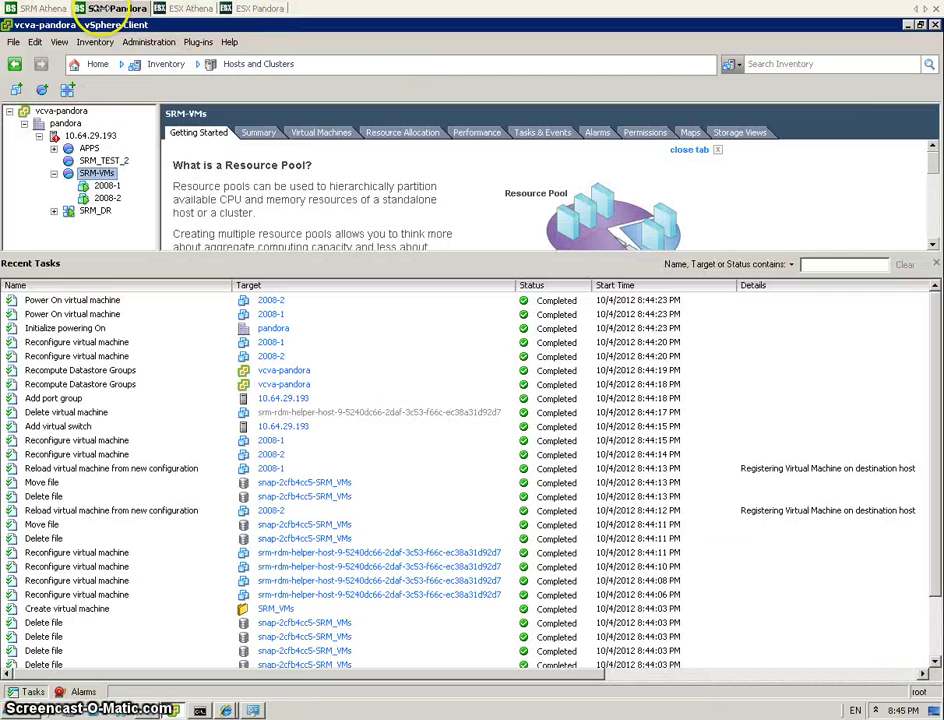
pyautogui.click(100, 187)
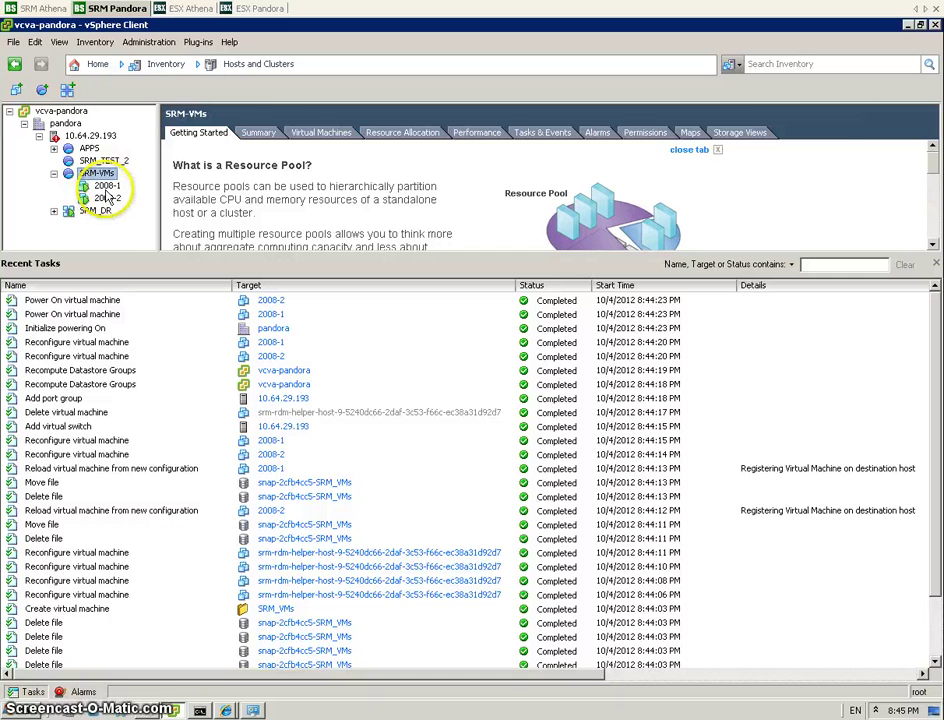
pyautogui.click(257, 134)
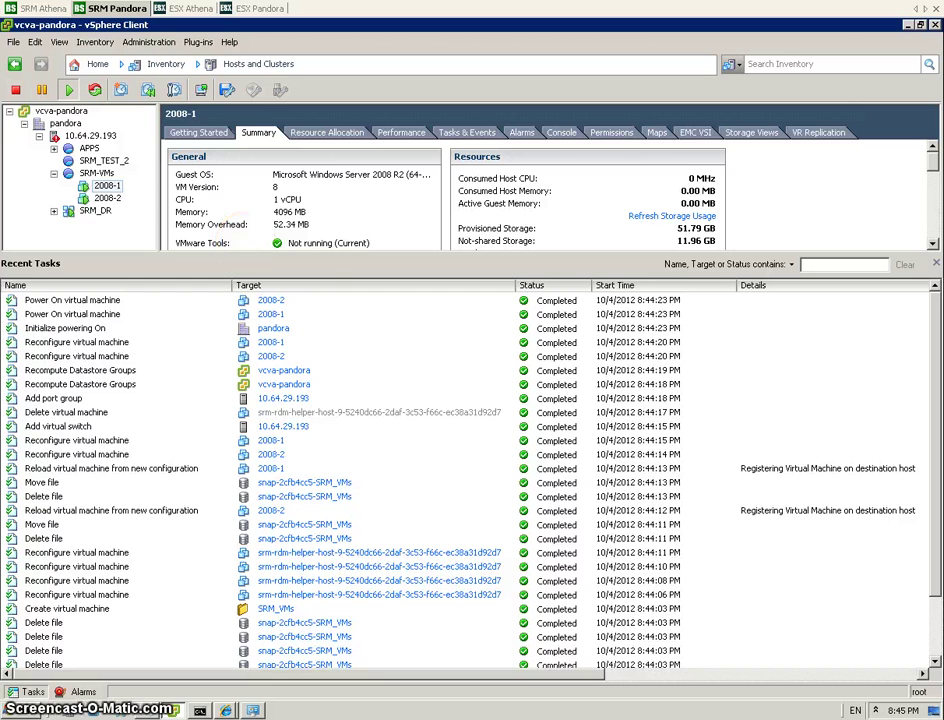
# Step: Review the 2008-1 summary, then confirm plan7's Power On Priority 3 VMs at 79%
pyautogui.click(932, 245)
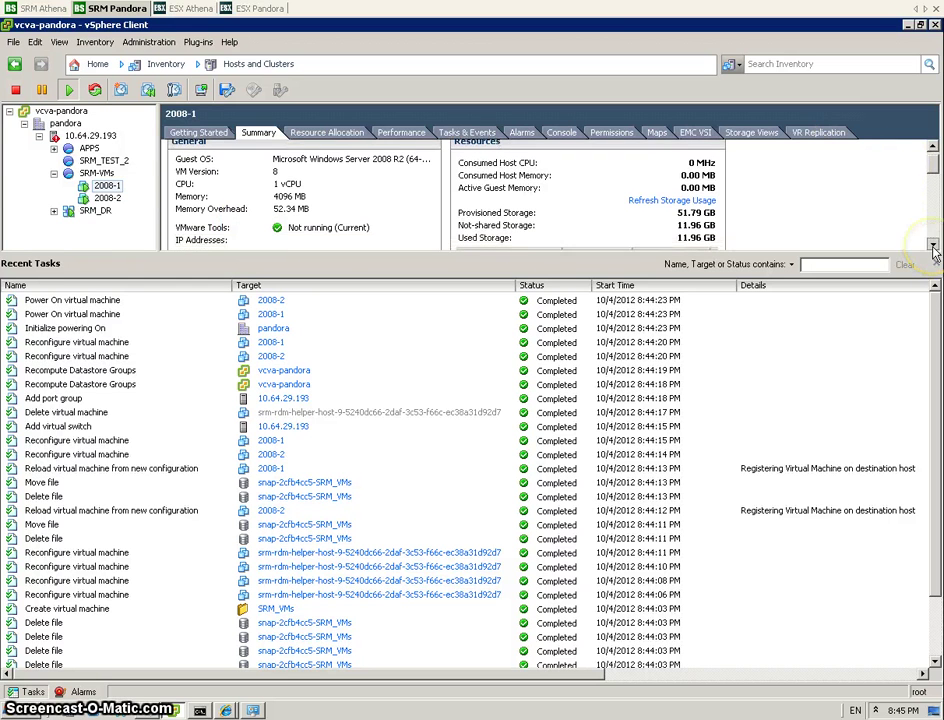
pyautogui.click(932, 245)
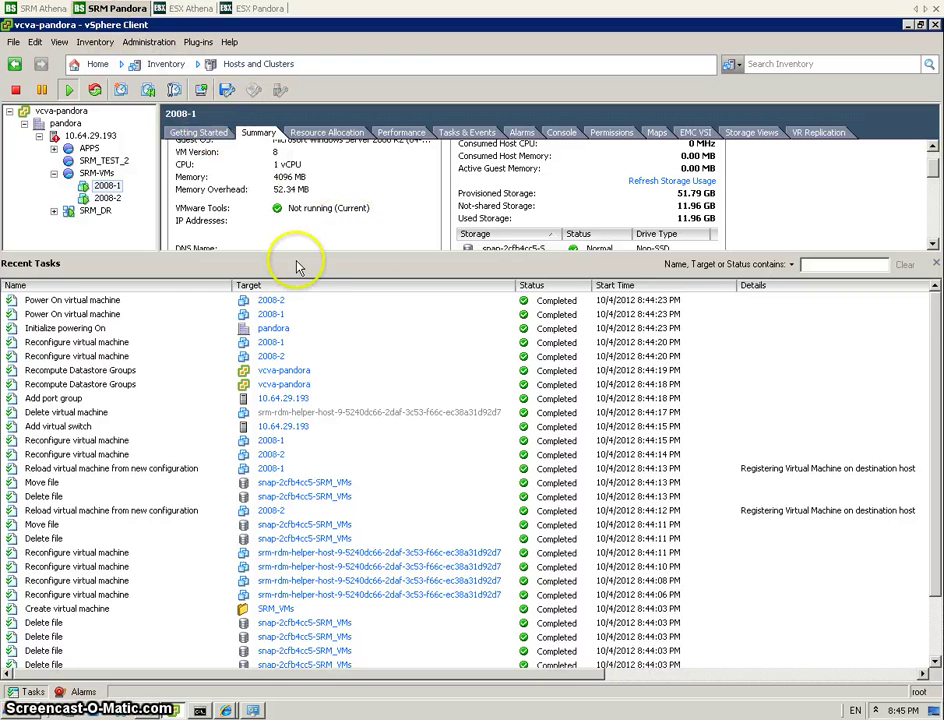
pyautogui.click(50, 9)
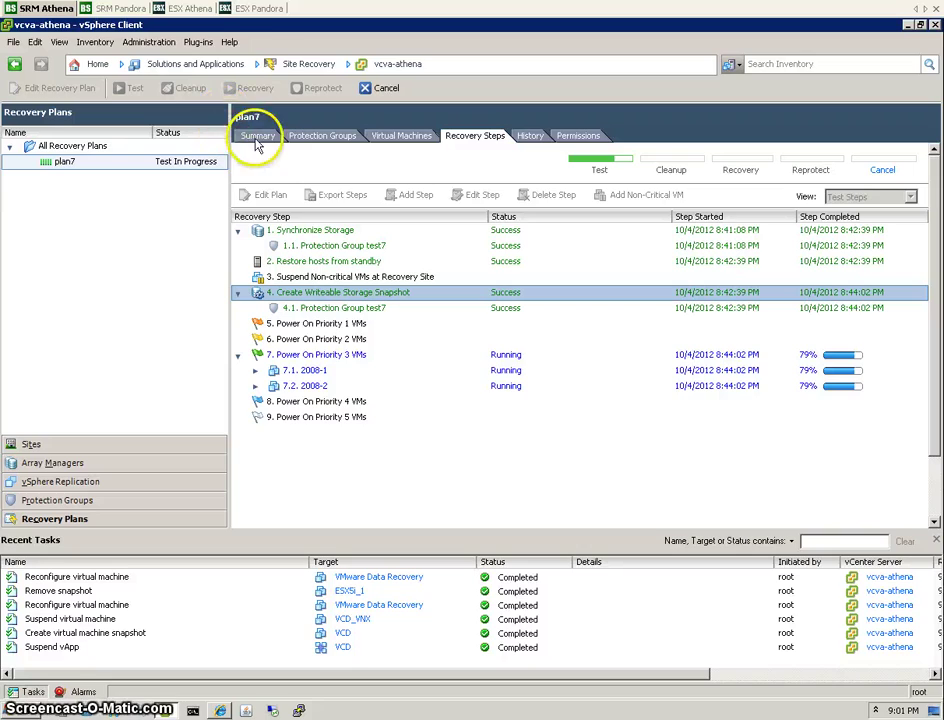
# Step: Scroll through the ESX Pandora host log entries from 19:43:57 to 19:45:01
pyautogui.click(252, 10)
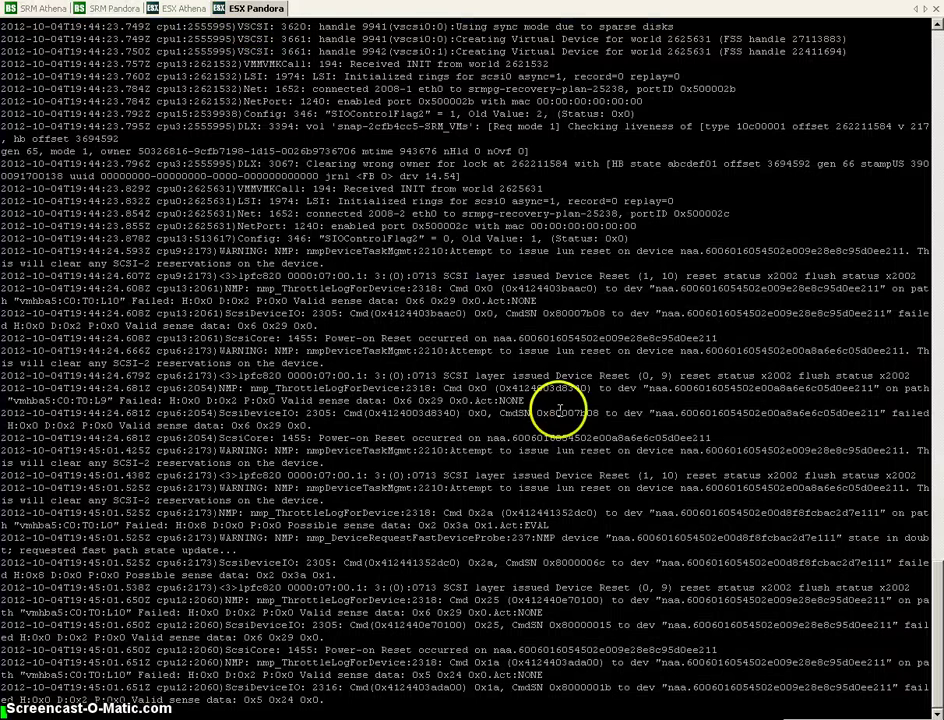
pyautogui.scroll(20, 560, 410)
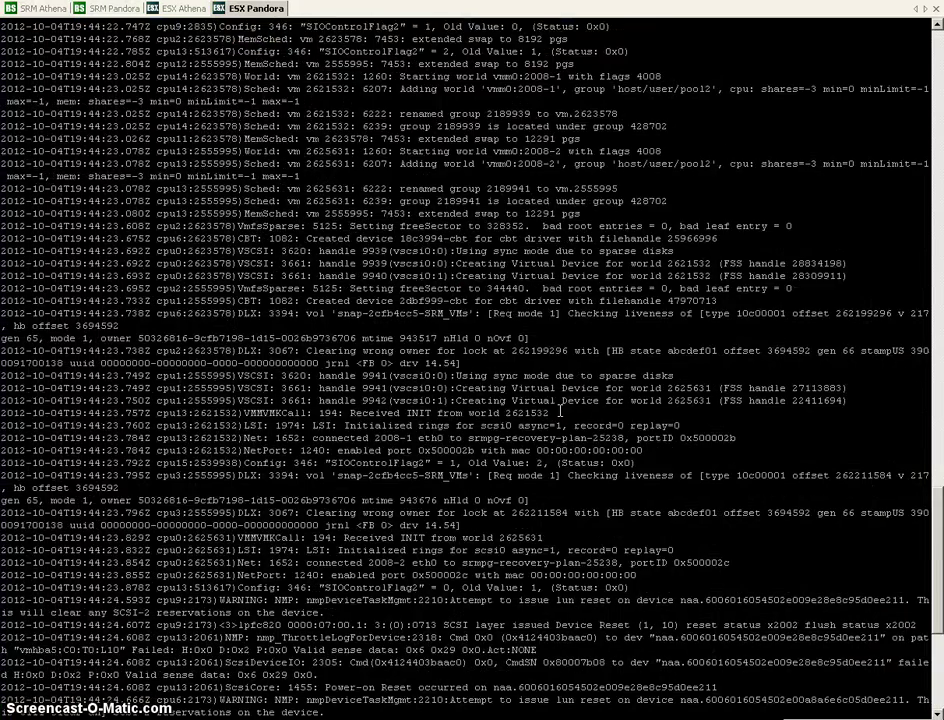
pyautogui.scroll(15, 557, 412)
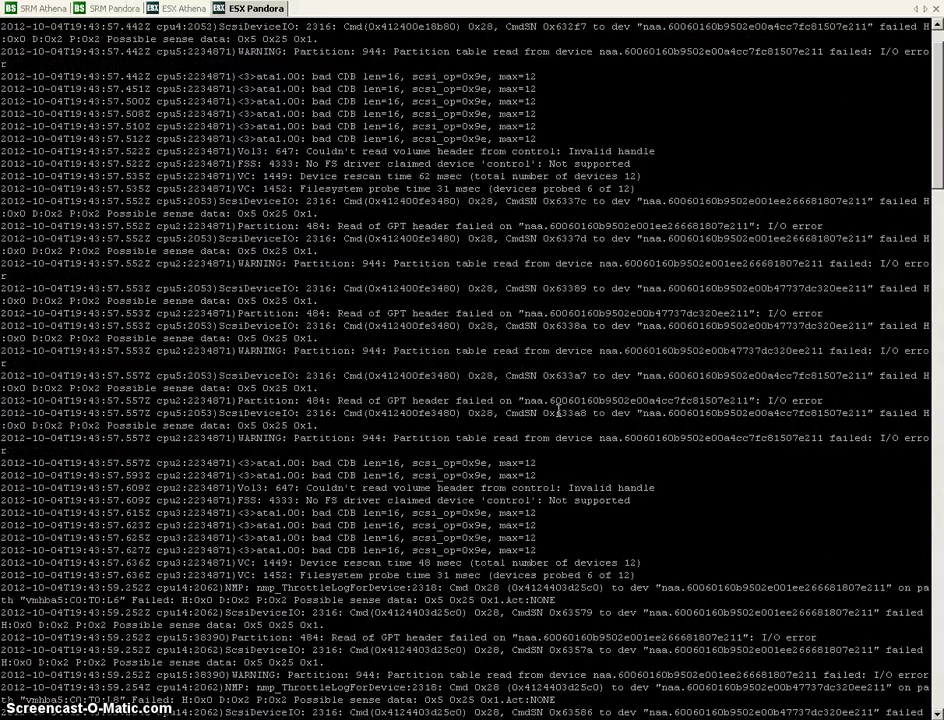
pyautogui.scroll(-17, 557, 410)
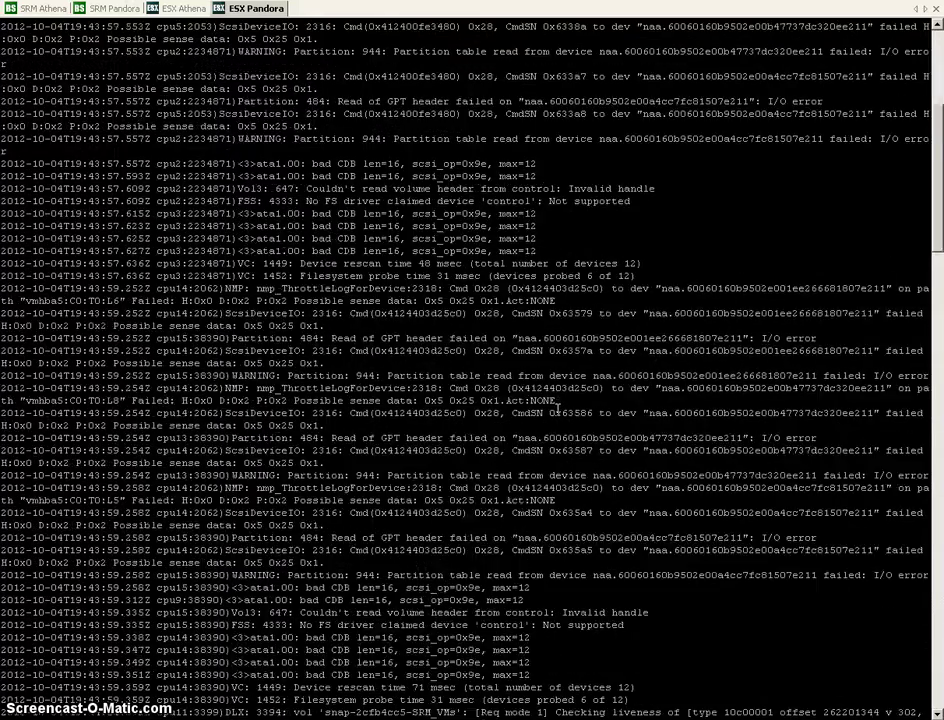
pyautogui.scroll(-20, 557, 410)
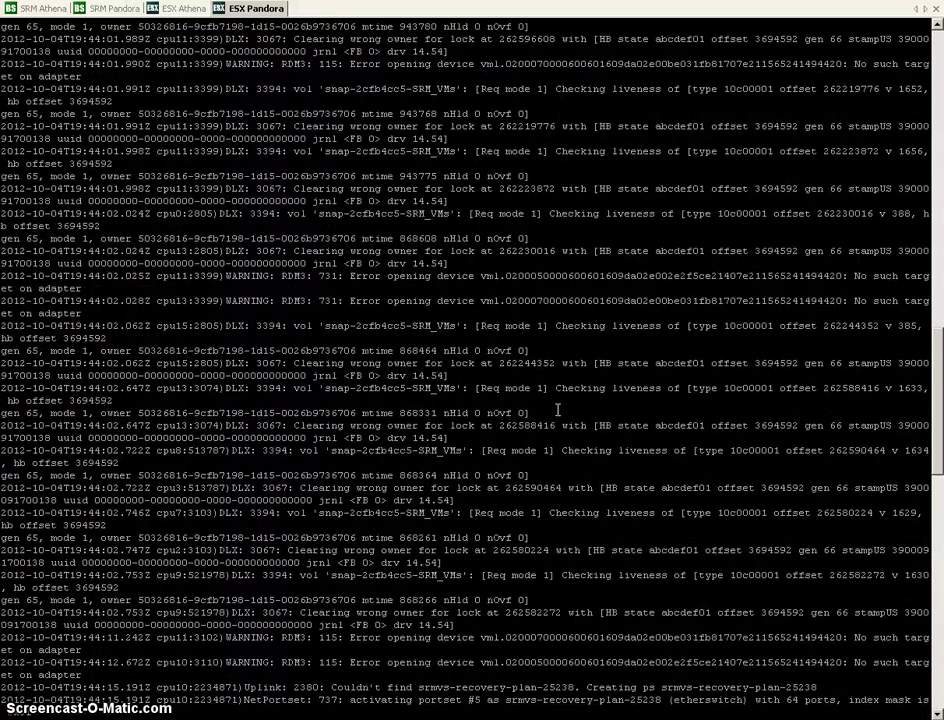
pyautogui.scroll(-9, 557, 409)
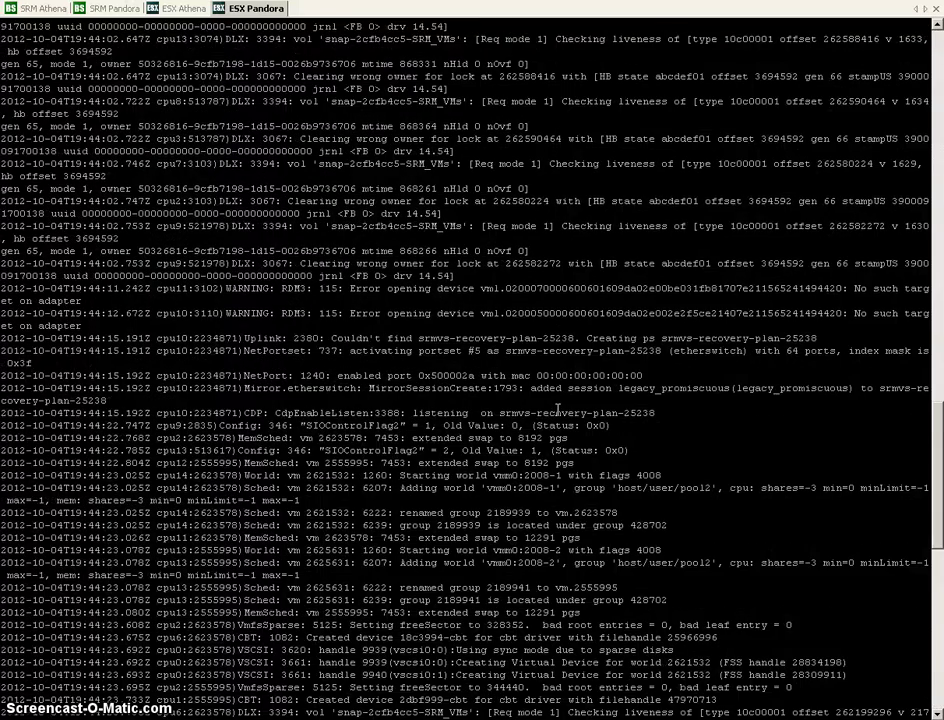
pyautogui.scroll(-19, 557, 409)
pyautogui.scroll(-2, 557, 409)
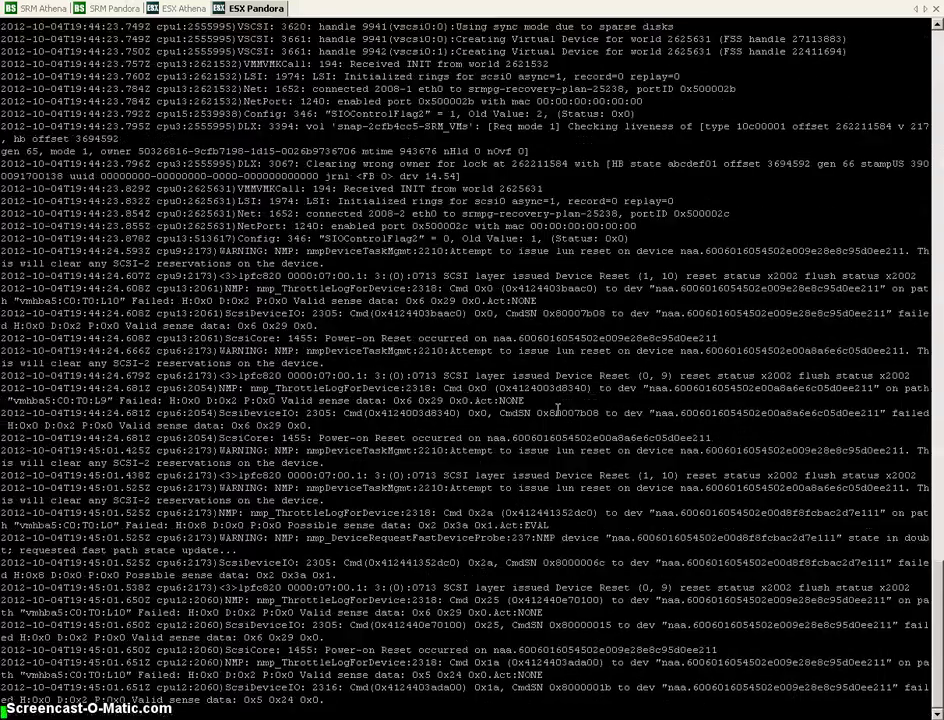
pyautogui.scroll(19, 557, 409)
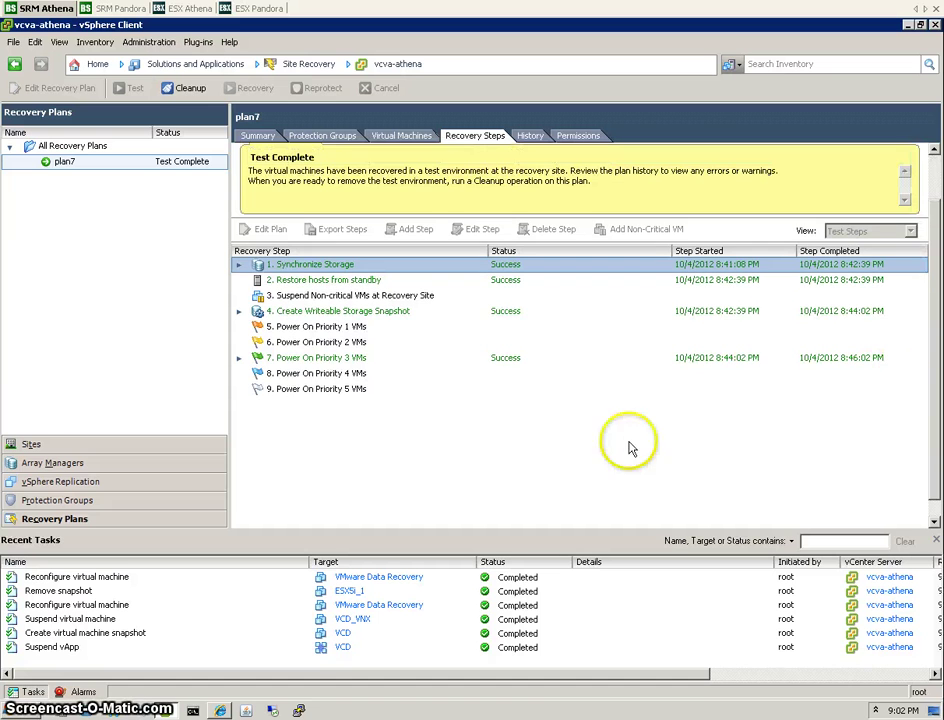
# Step: Expand the Power On Priority 3 VMs step to show the 2008-1 and 2008-2 recovery sub-steps
pyautogui.click(238, 358)
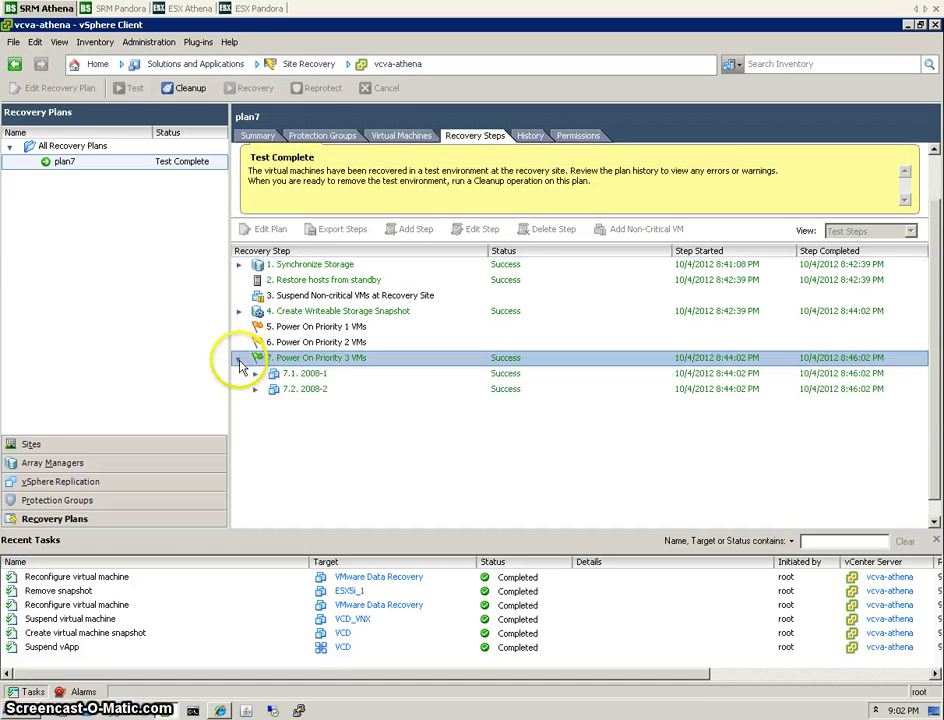
pyautogui.click(253, 376)
pyautogui.click(255, 373)
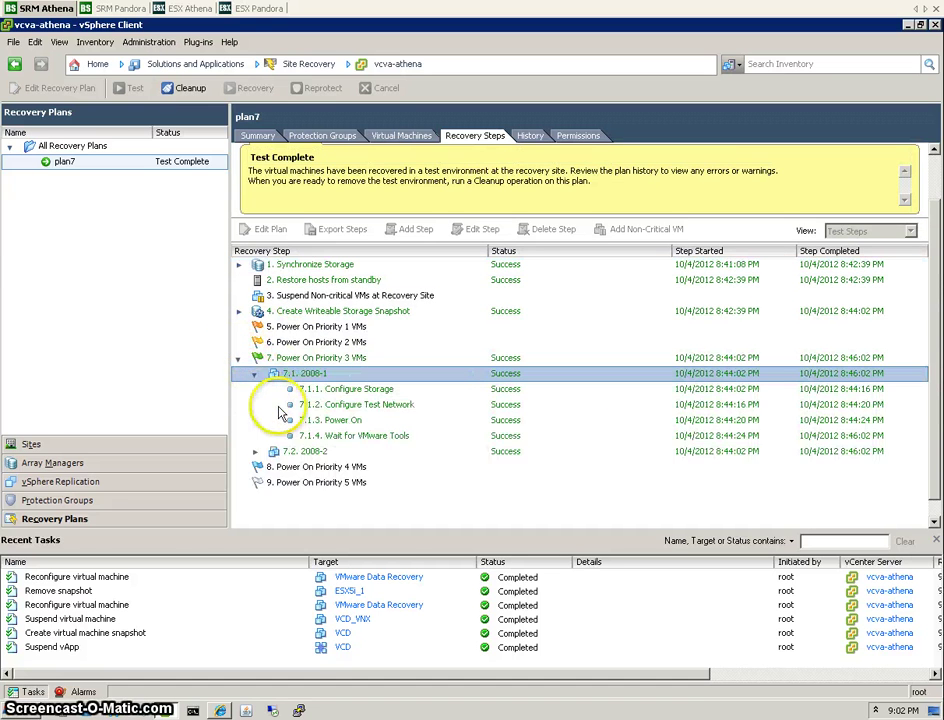
pyautogui.click(253, 451)
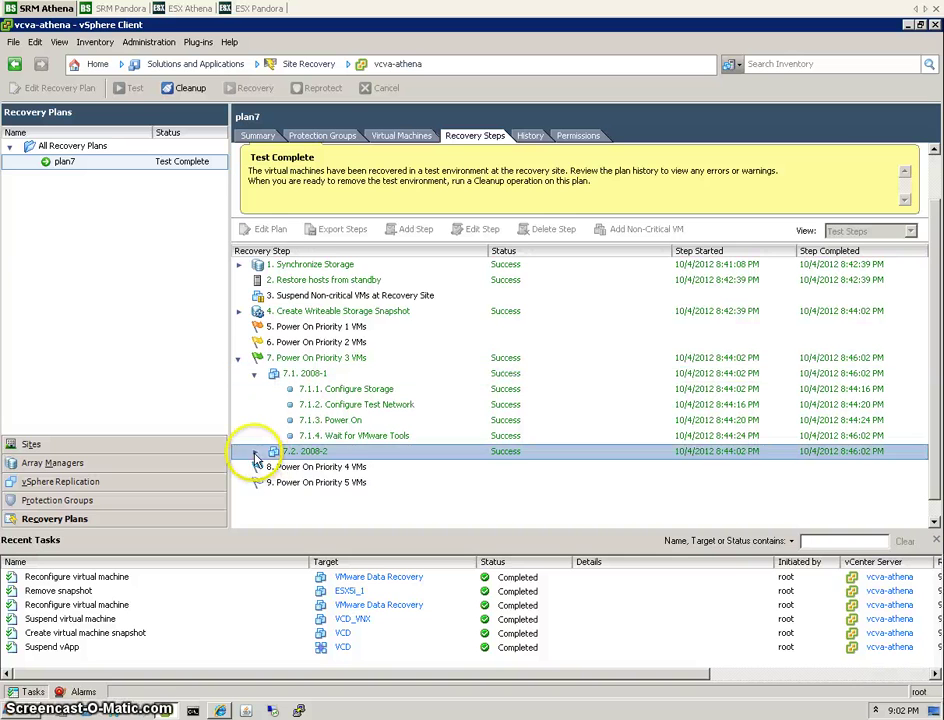
# Step: Check VM 2008-1's console and recent tasks at Pandora, then bring the test failover log forward
pyautogui.click(124, 13)
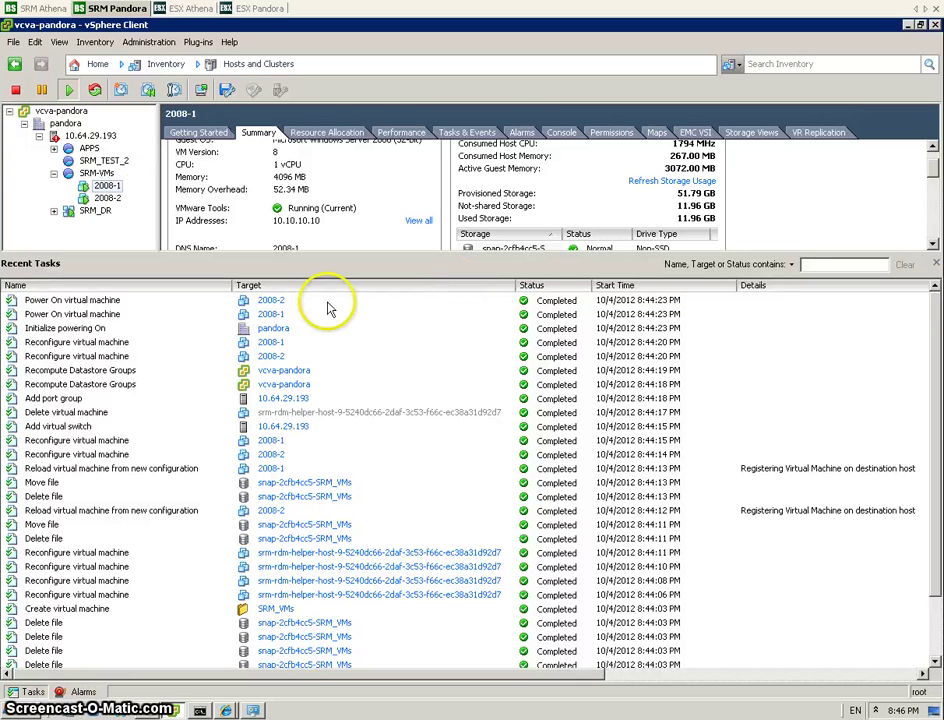
pyautogui.click(561, 132)
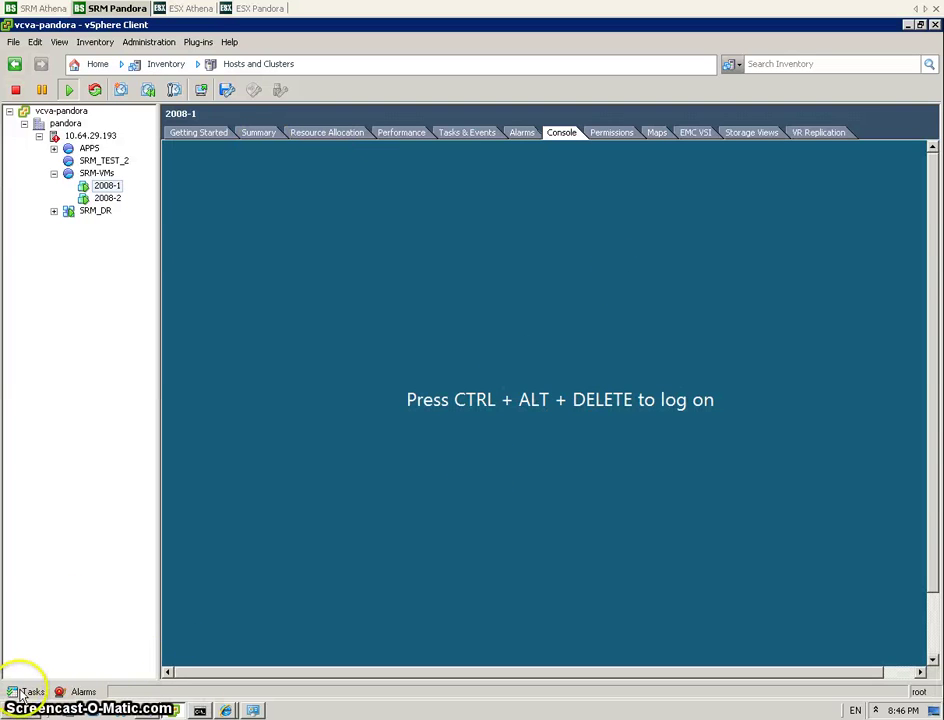
pyautogui.click(24, 692)
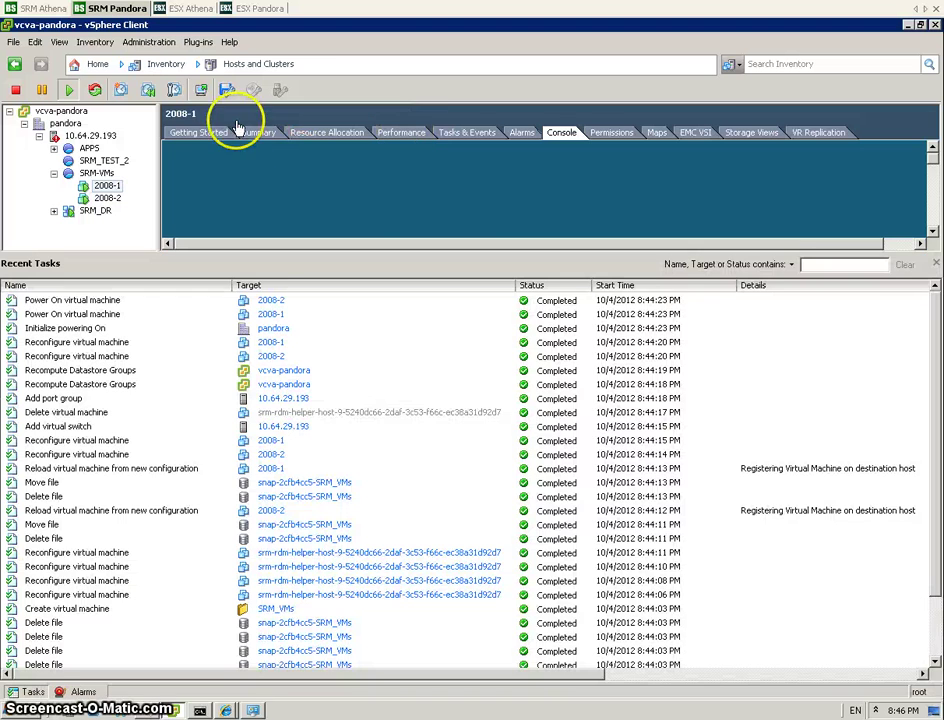
pyautogui.click(257, 132)
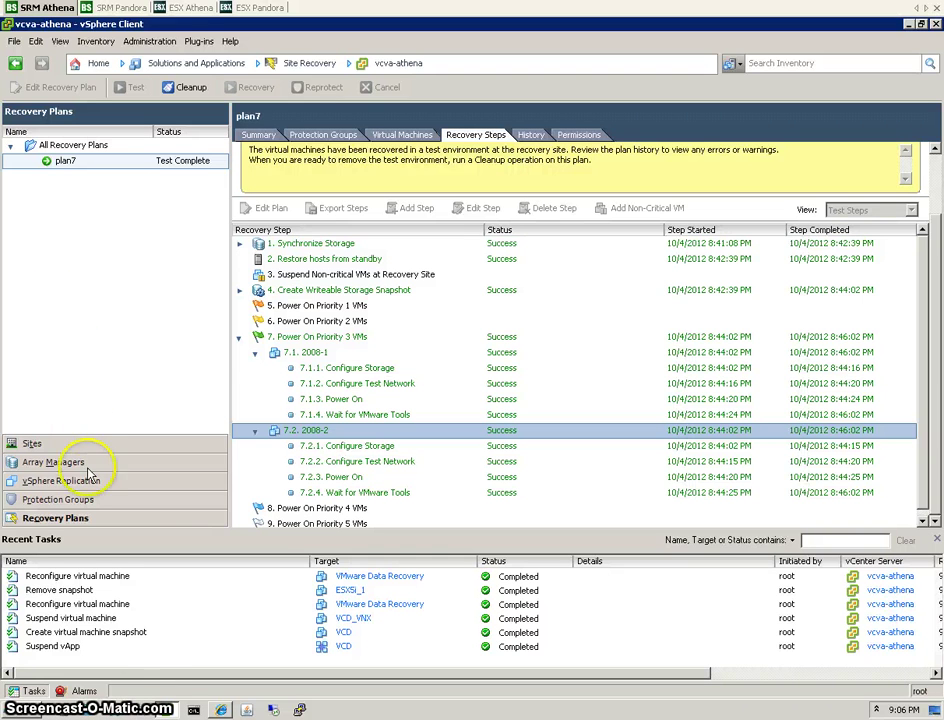
pyautogui.hotkey('alt', 'Tab')
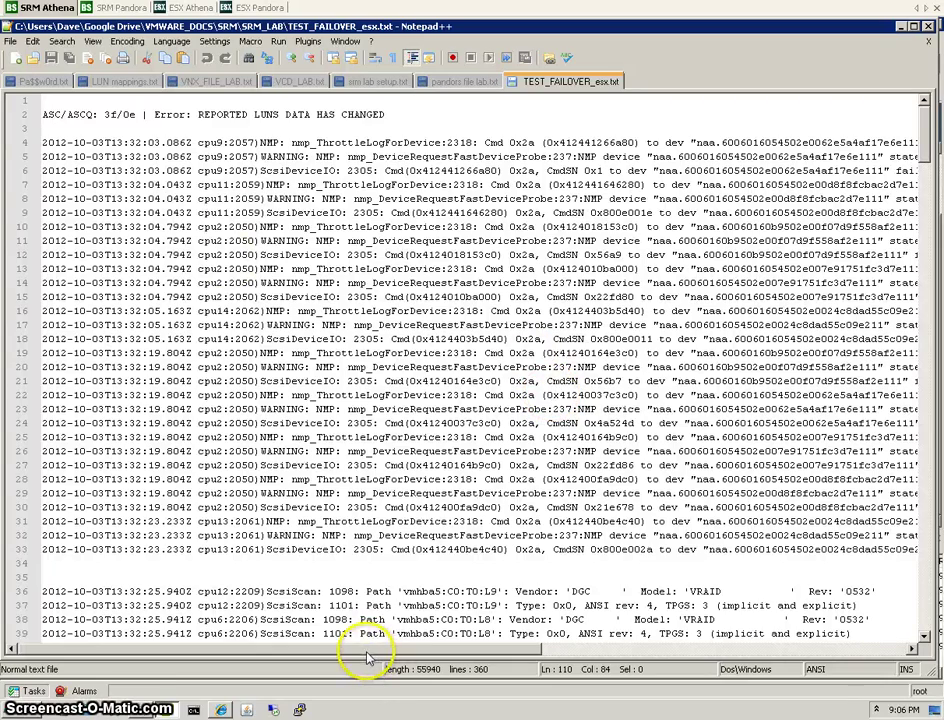
pyautogui.moveTo(367, 650); pyautogui.dragTo(460, 660)
pyautogui.hscroll(5, 610, 620)
pyautogui.hscroll(-8, 358, 643)
pyautogui.hscroll(8, 358, 643)
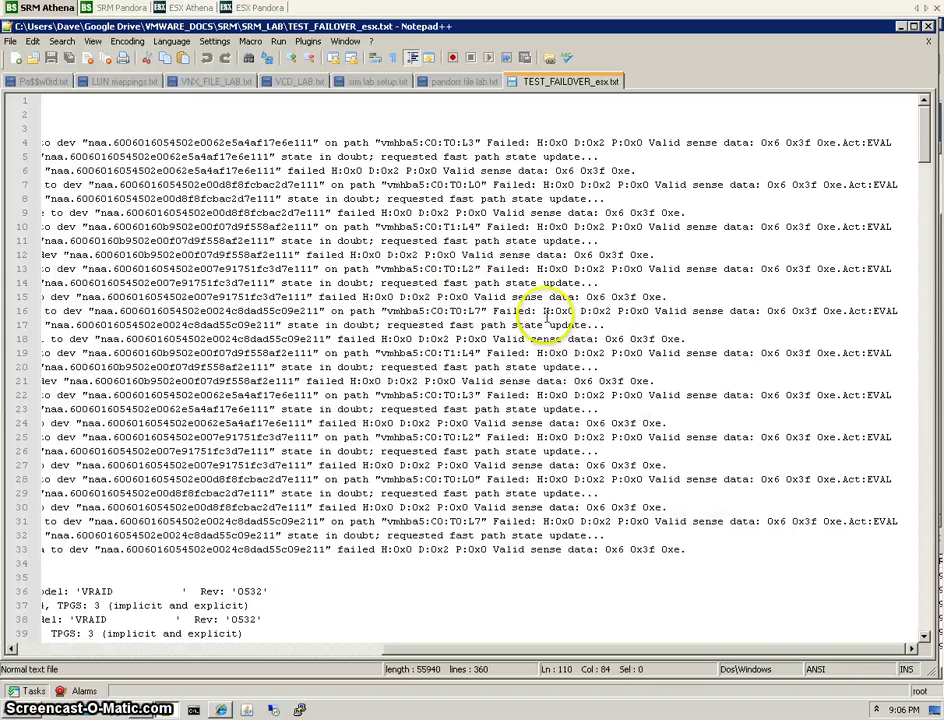
pyautogui.moveTo(543, 311); pyautogui.dragTo(687, 311)
pyautogui.moveTo(820, 310); pyautogui.dragTo(843, 311)
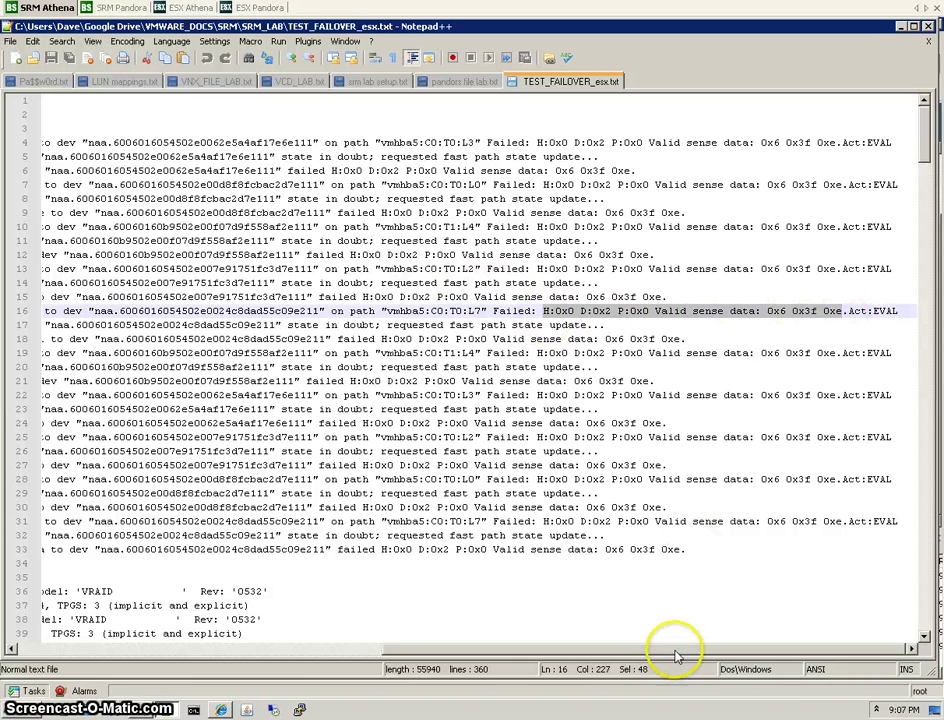
pyautogui.moveTo(435, 652); pyautogui.dragTo(297, 690)
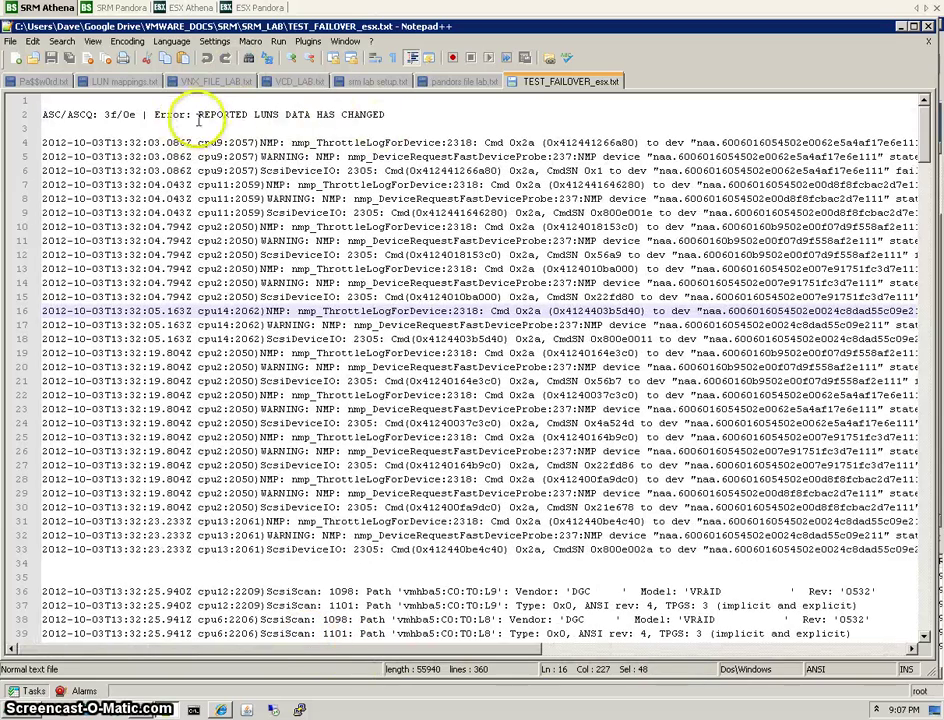
pyautogui.moveTo(199, 114); pyautogui.dragTo(388, 114)
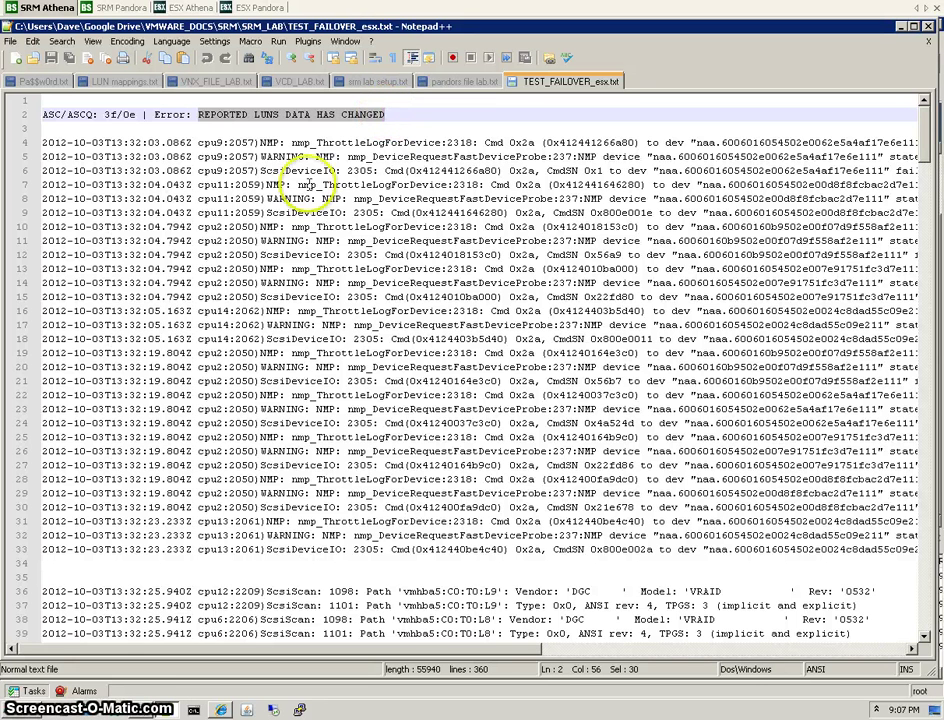
pyautogui.click(426, 339)
pyautogui.scroll(-7, 435, 339)
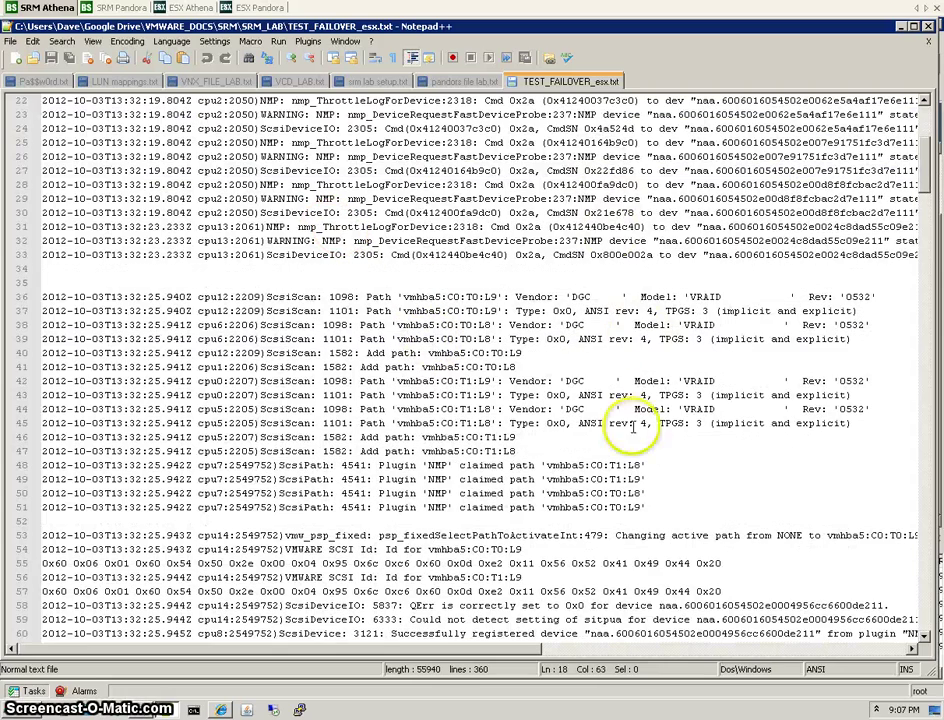
pyautogui.scroll(-1, 604, 381)
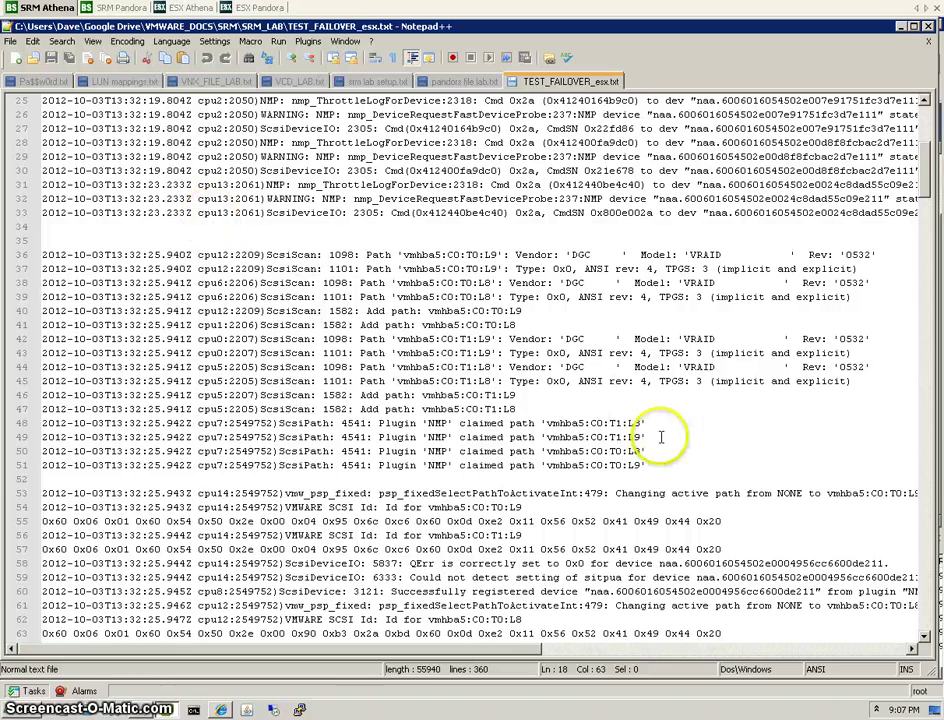
pyautogui.moveTo(678, 350); pyautogui.dragTo(400, 135)
pyautogui.click(517, 296)
pyautogui.scroll(-3, 517, 292)
pyautogui.scroll(-2, 517, 292)
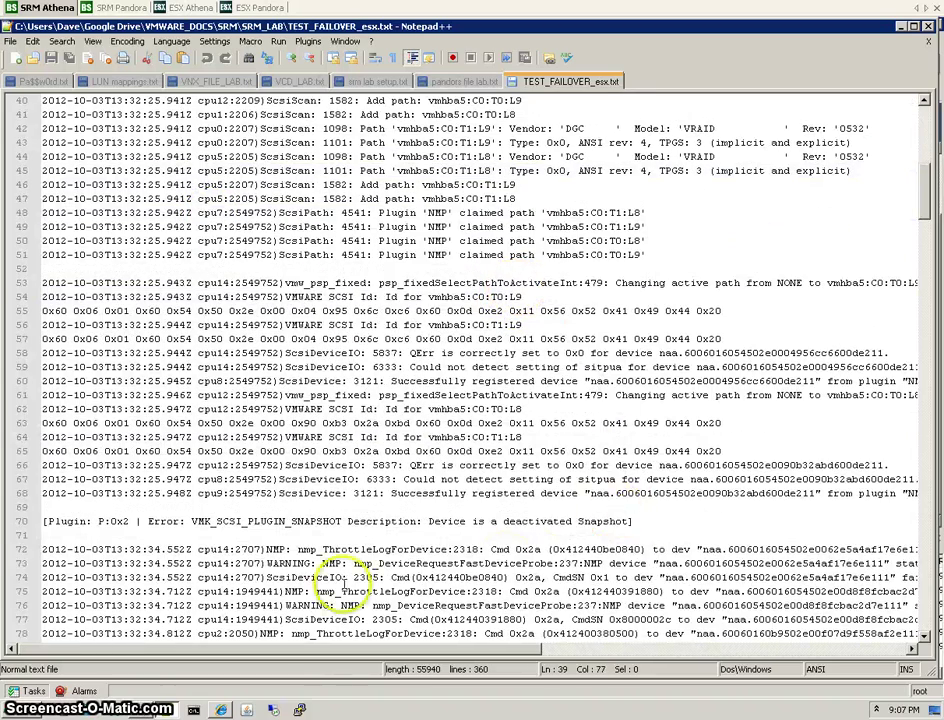
pyautogui.moveTo(520, 507); pyautogui.dragTo(527, 416)
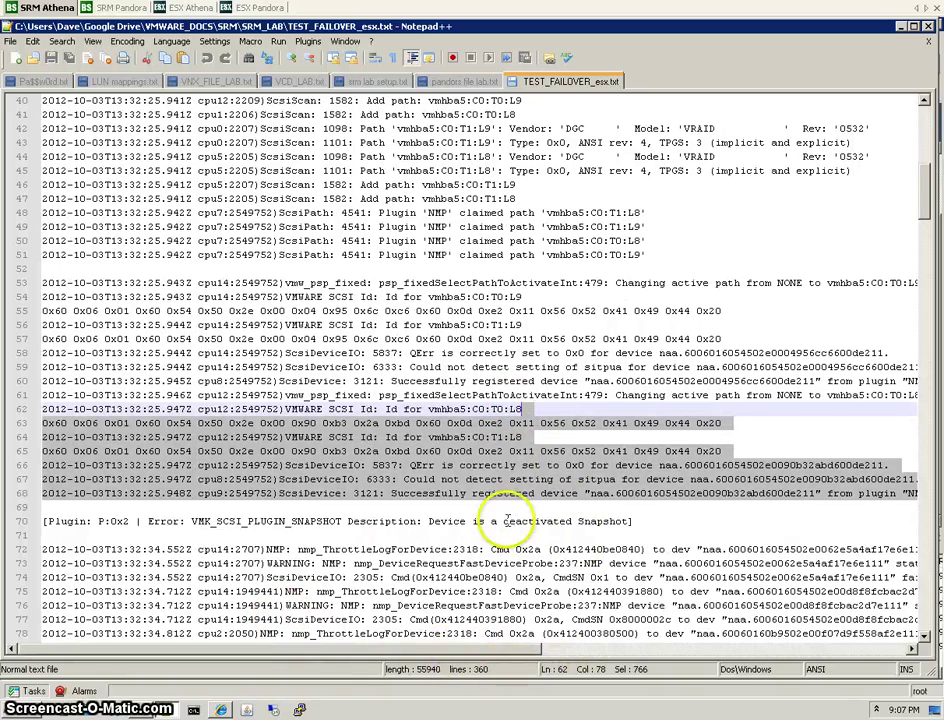
pyautogui.scroll(-7, 445, 508)
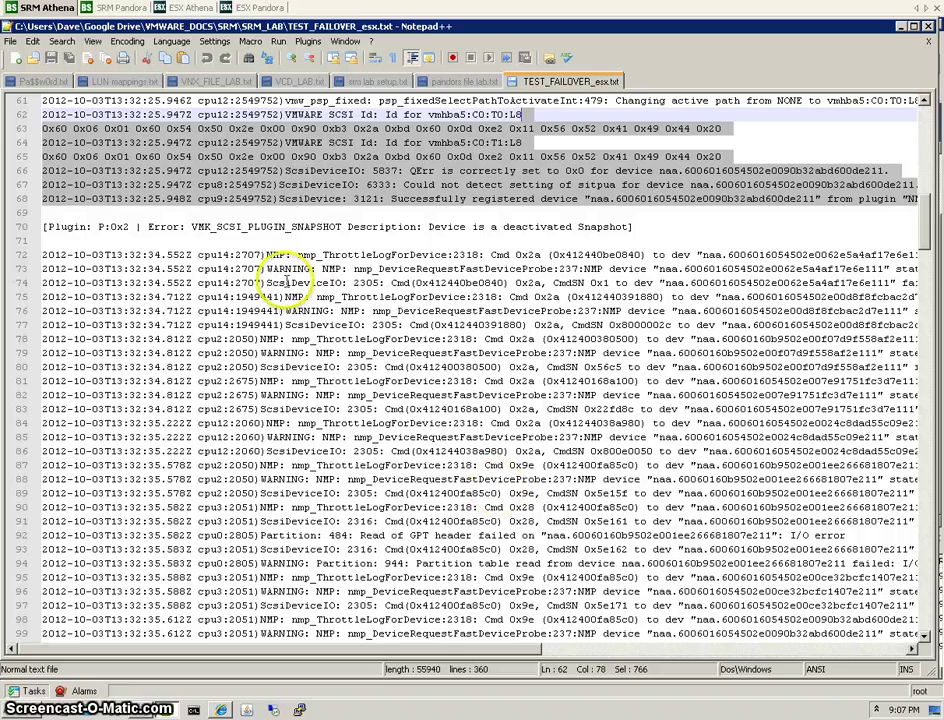
pyautogui.click(393, 227)
pyautogui.moveTo(455, 662); pyautogui.dragTo(635, 662)
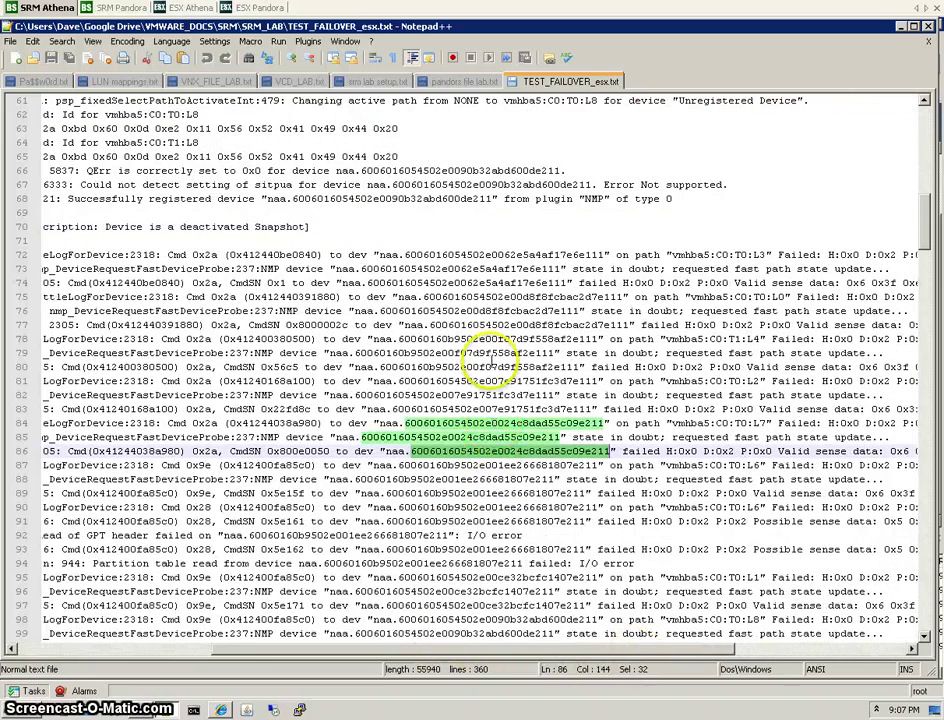
pyautogui.click(490, 367)
pyautogui.doubleClick(490, 367)
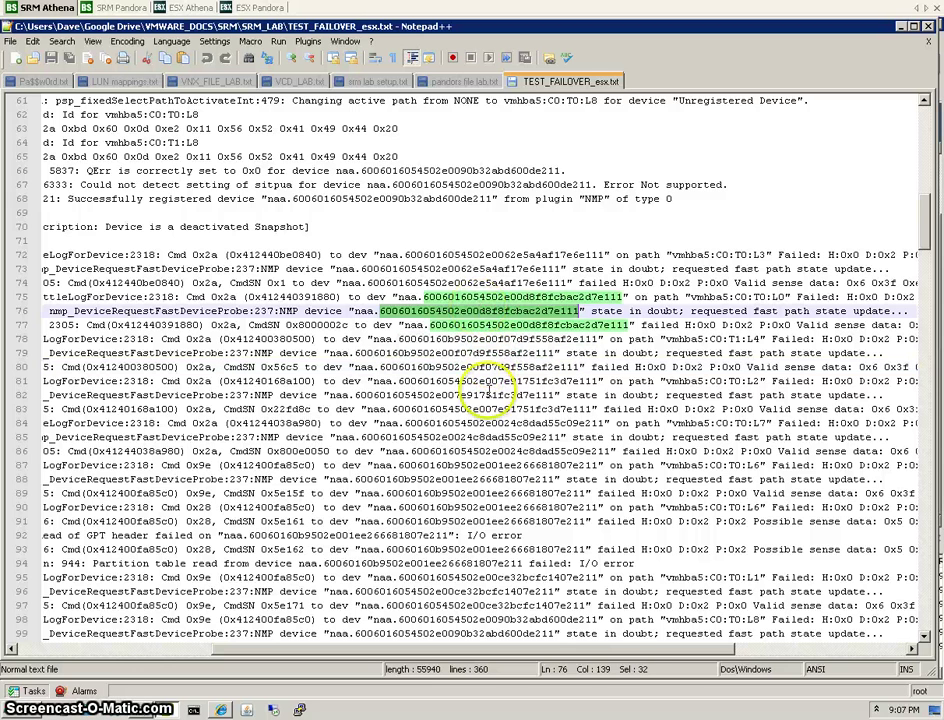
pyautogui.doubleClick(500, 466)
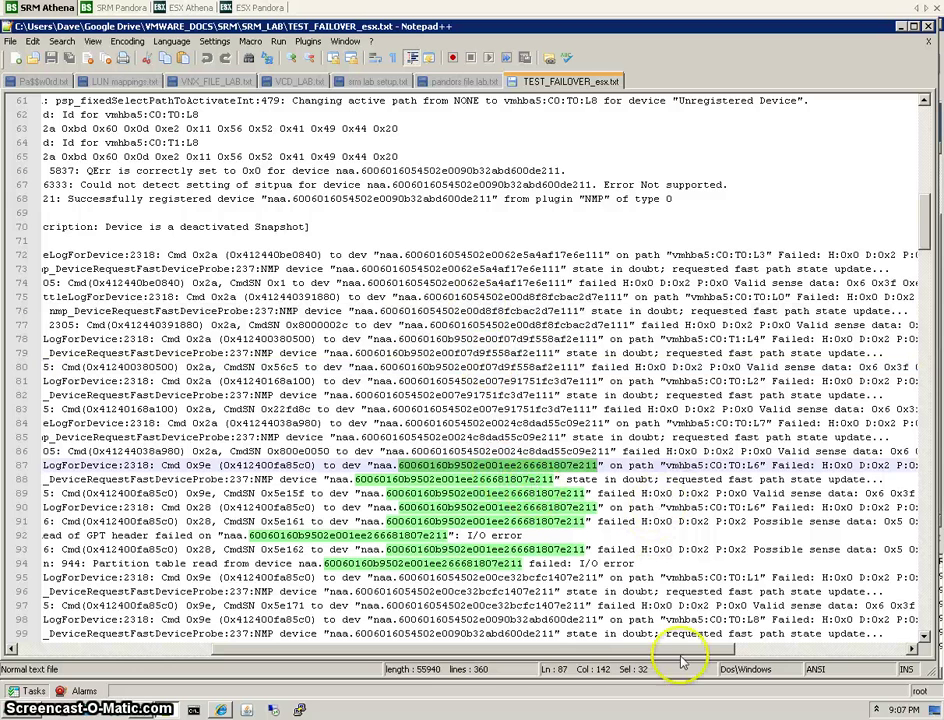
pyautogui.moveTo(668, 650); pyautogui.dragTo(745, 650)
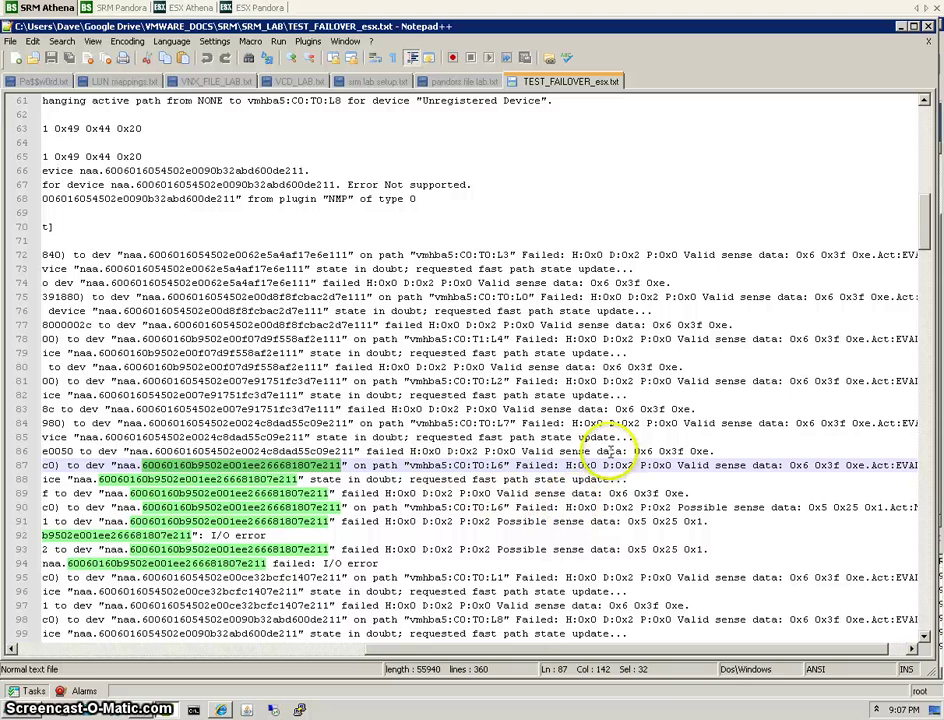
pyautogui.moveTo(568, 466); pyautogui.dragTo(866, 466)
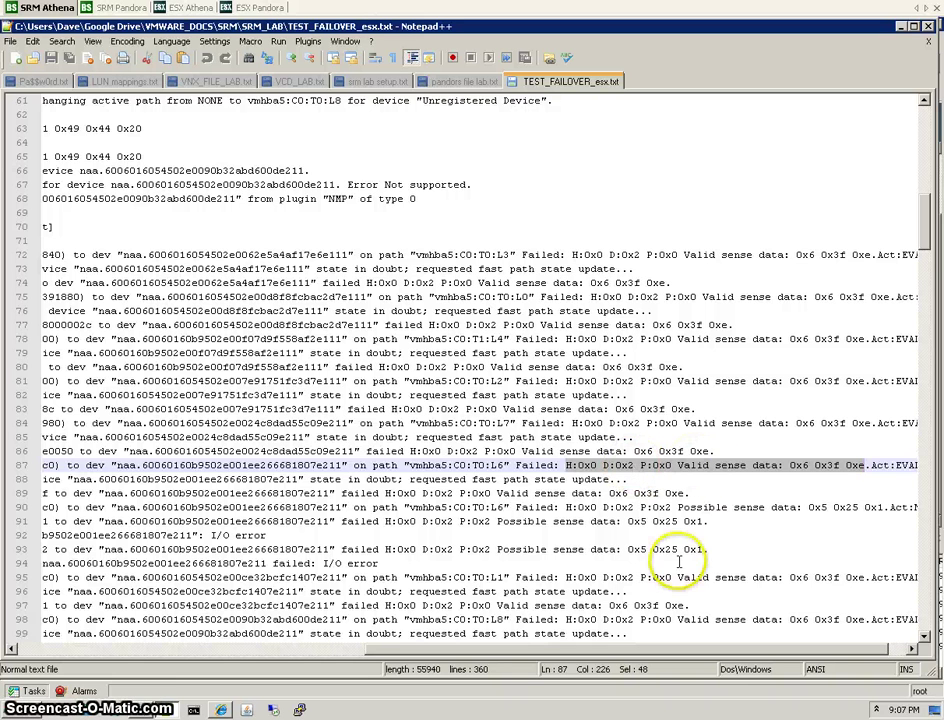
pyautogui.scroll(-2, 727, 468)
pyautogui.scroll(3, 725, 465)
pyautogui.moveTo(695, 651); pyautogui.dragTo(440, 630)
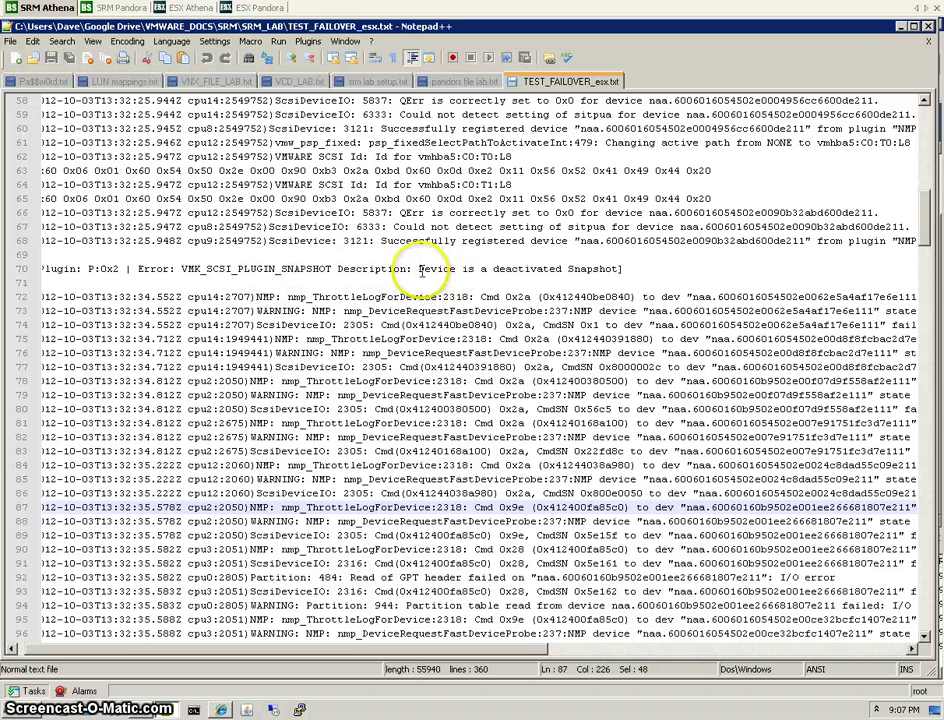
pyautogui.moveTo(419, 270); pyautogui.dragTo(611, 265)
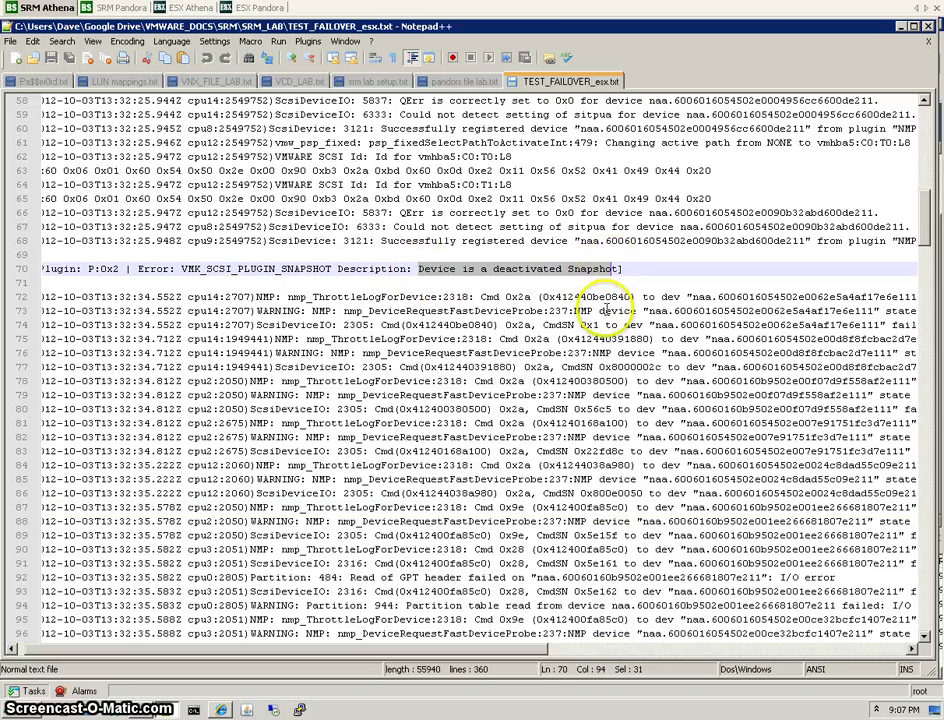
pyautogui.click(606, 311)
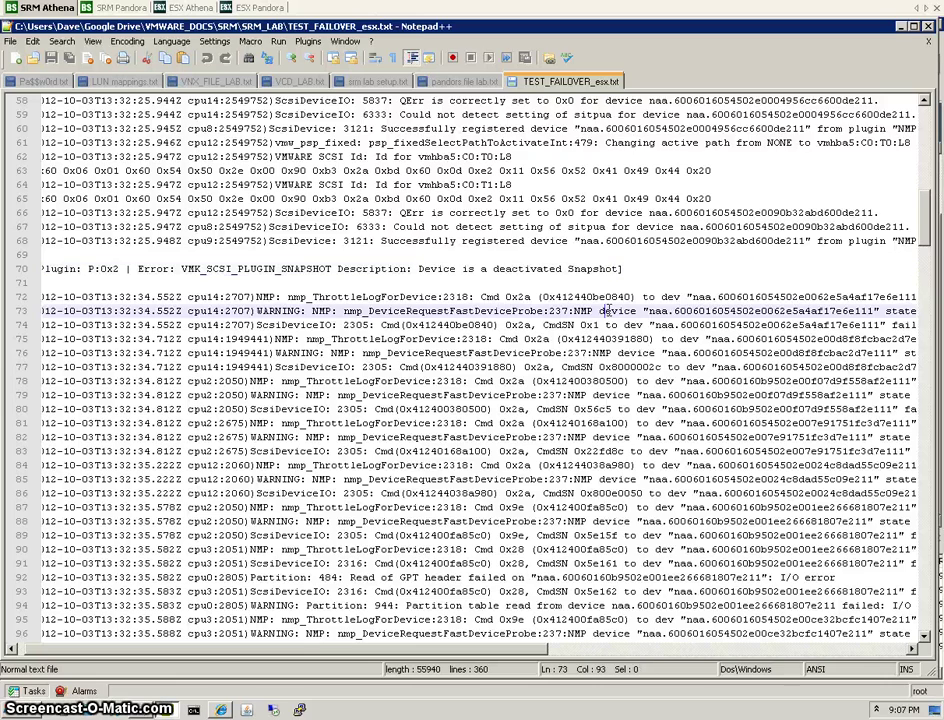
pyautogui.scroll(-3, 606, 311)
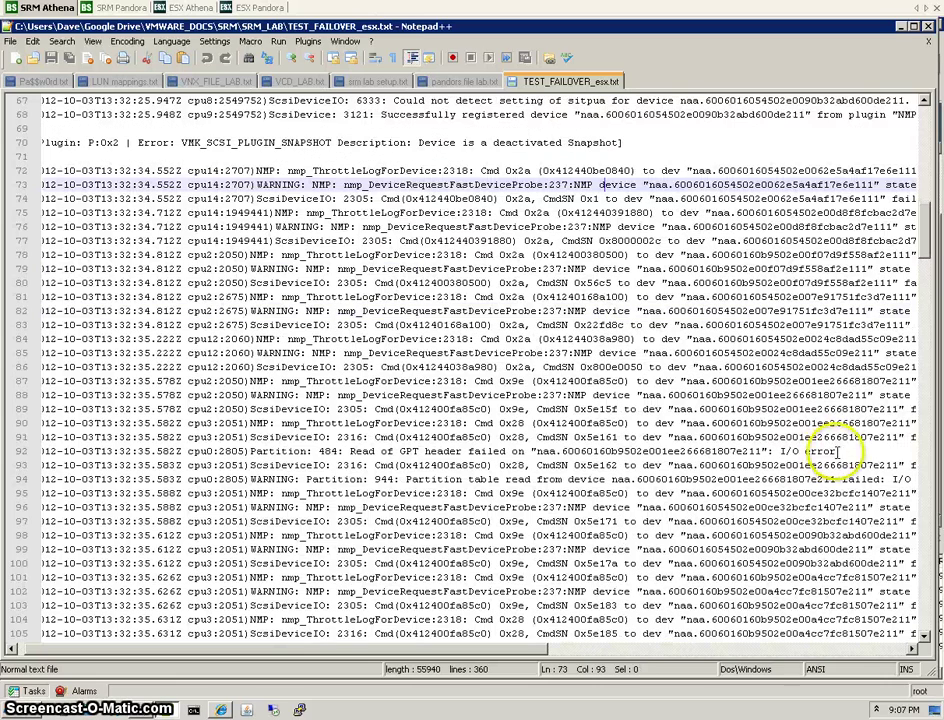
pyautogui.moveTo(835, 452); pyautogui.dragTo(781, 452)
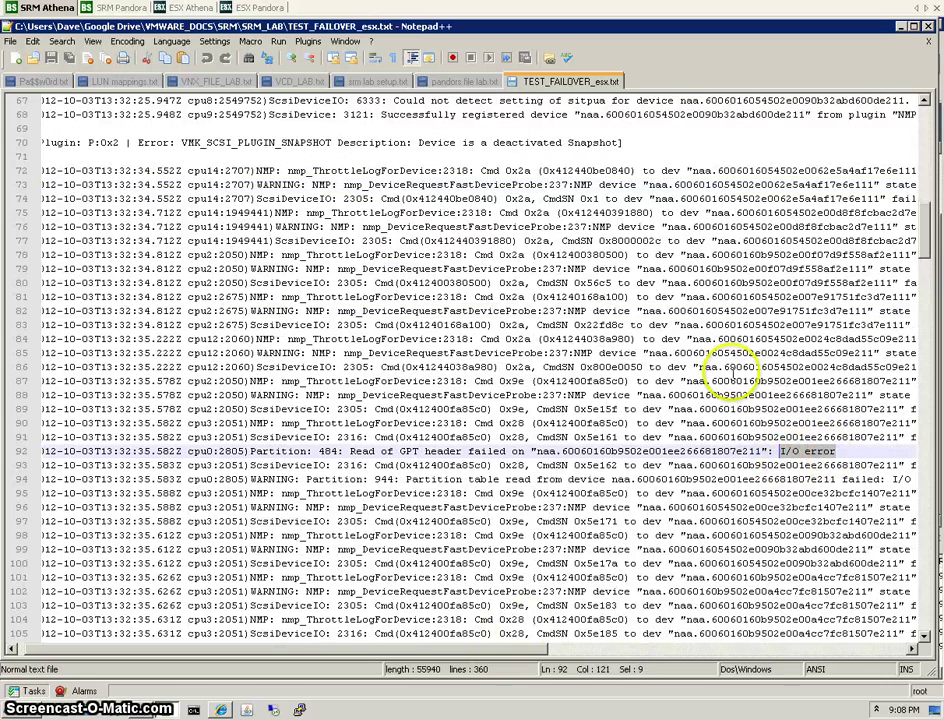
pyautogui.doubleClick(767, 392)
pyautogui.doubleClick(795, 297)
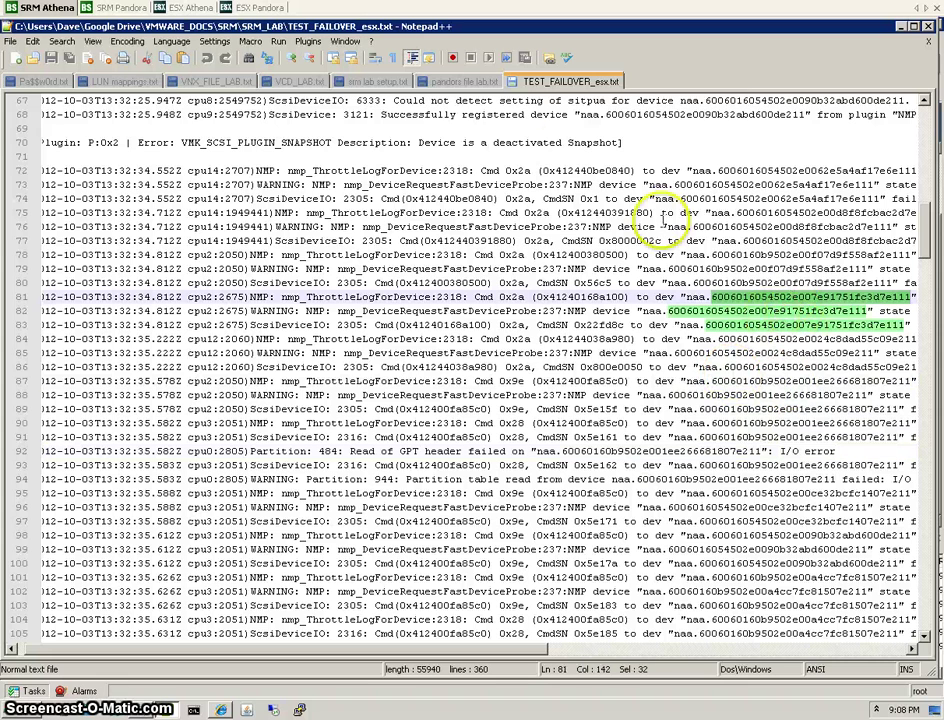
pyautogui.moveTo(418, 143); pyautogui.dragTo(628, 143)
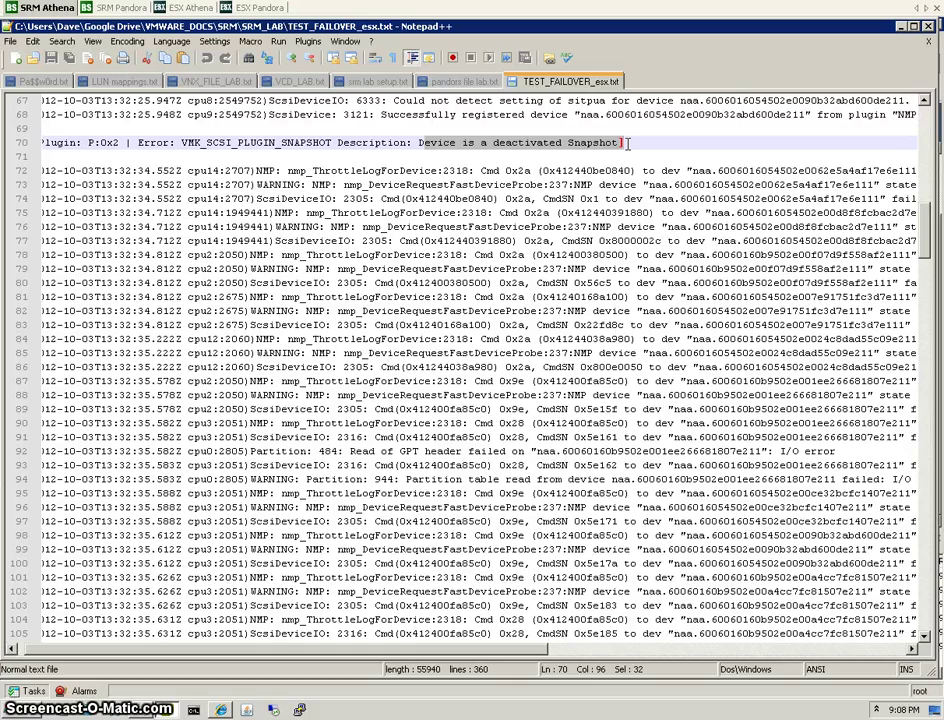
pyautogui.click(706, 297)
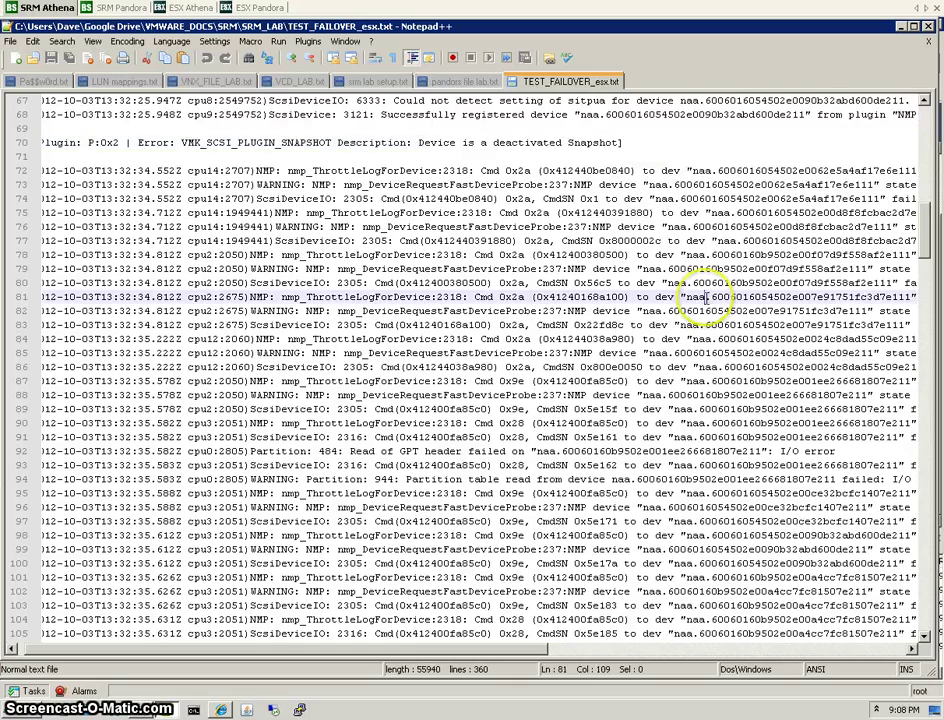
pyautogui.scroll(-8, 706, 298)
pyautogui.scroll(-13, 706, 297)
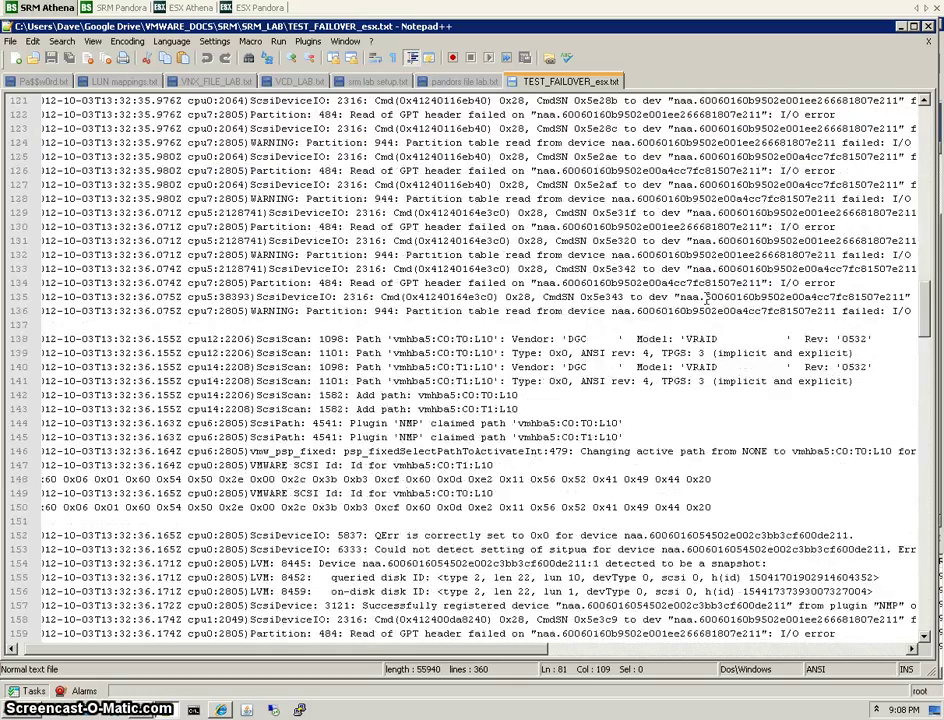
pyautogui.moveTo(540, 395); pyautogui.dragTo(470, 170)
pyautogui.scroll(-6, 470, 170)
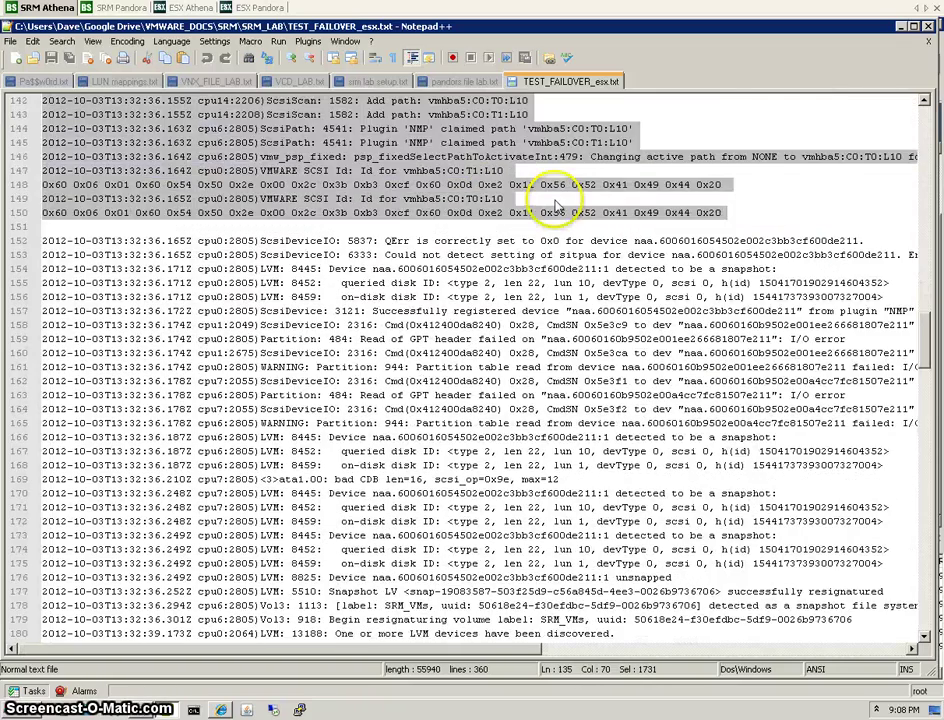
pyautogui.click(474, 186)
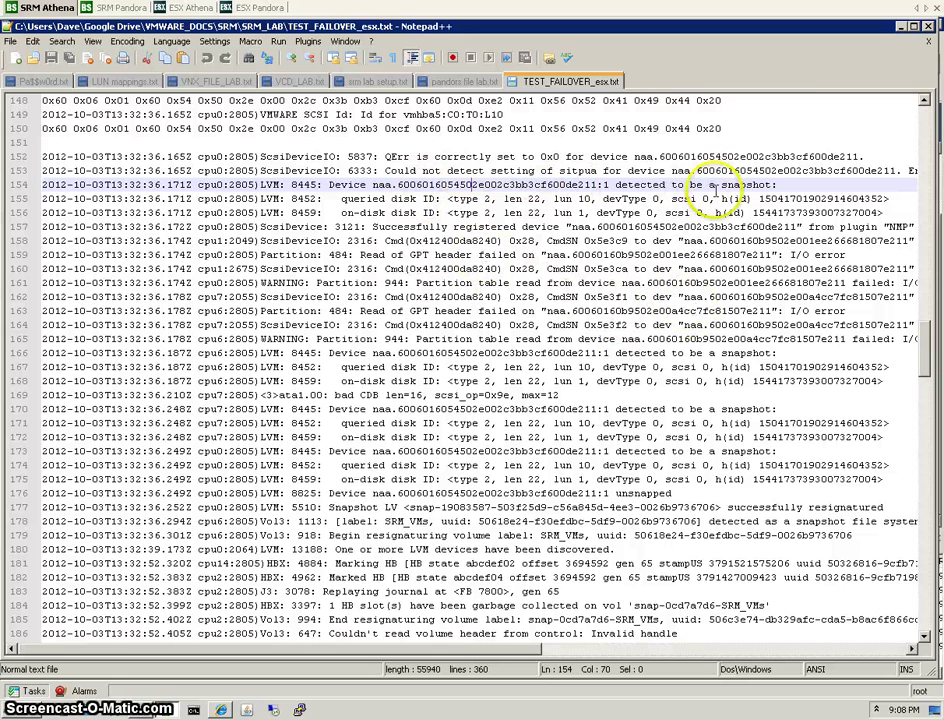
pyautogui.doubleClick(733, 186)
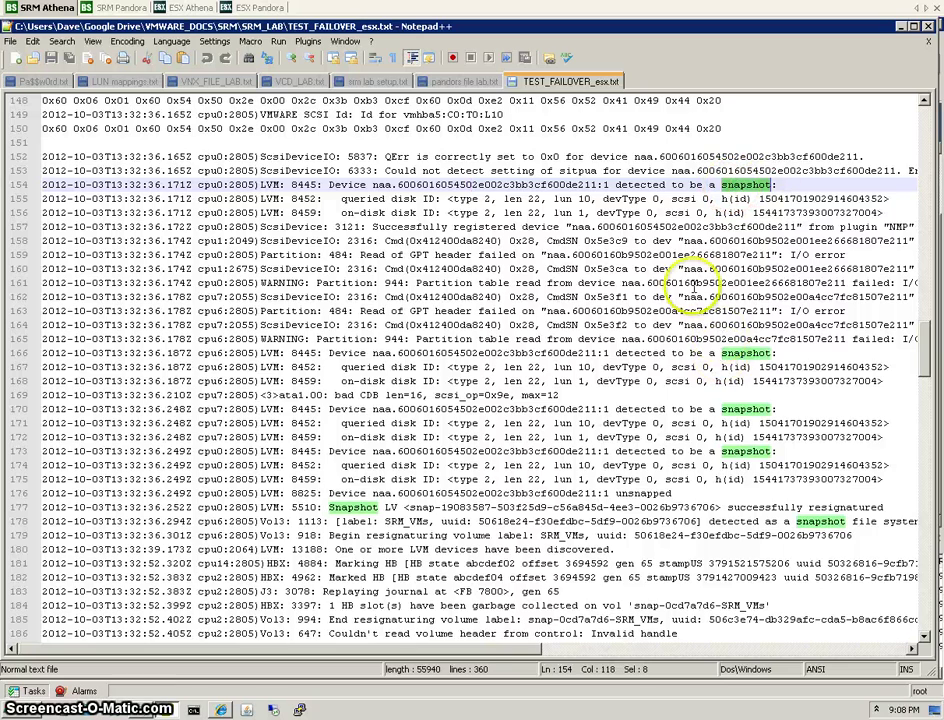
pyautogui.moveTo(417, 652); pyautogui.dragTo(513, 655)
pyautogui.doubleClick(500, 255)
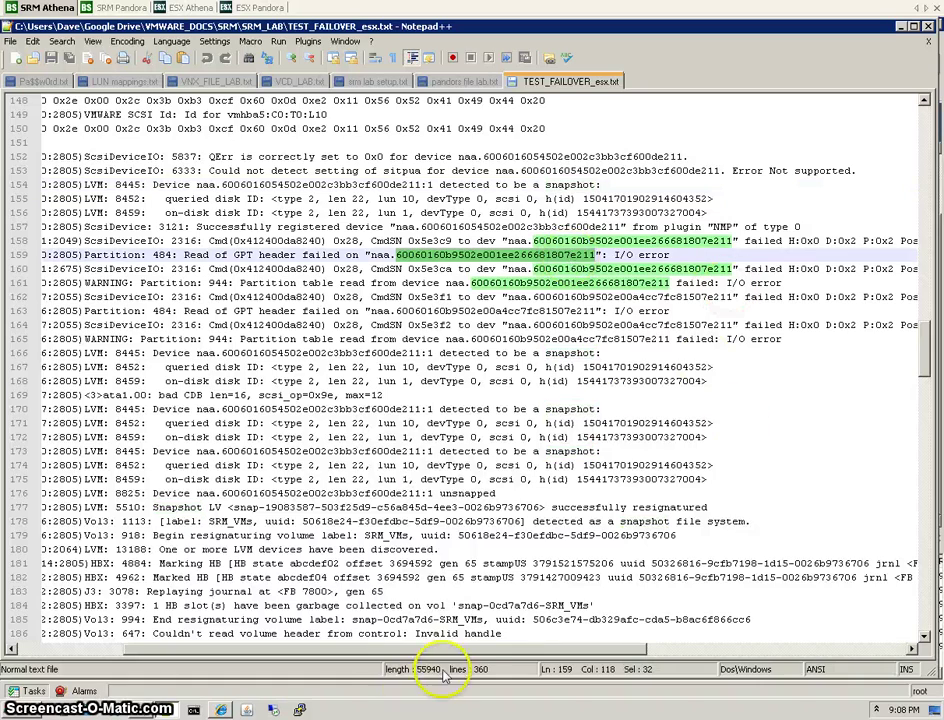
pyautogui.moveTo(450, 650); pyautogui.dragTo(345, 650)
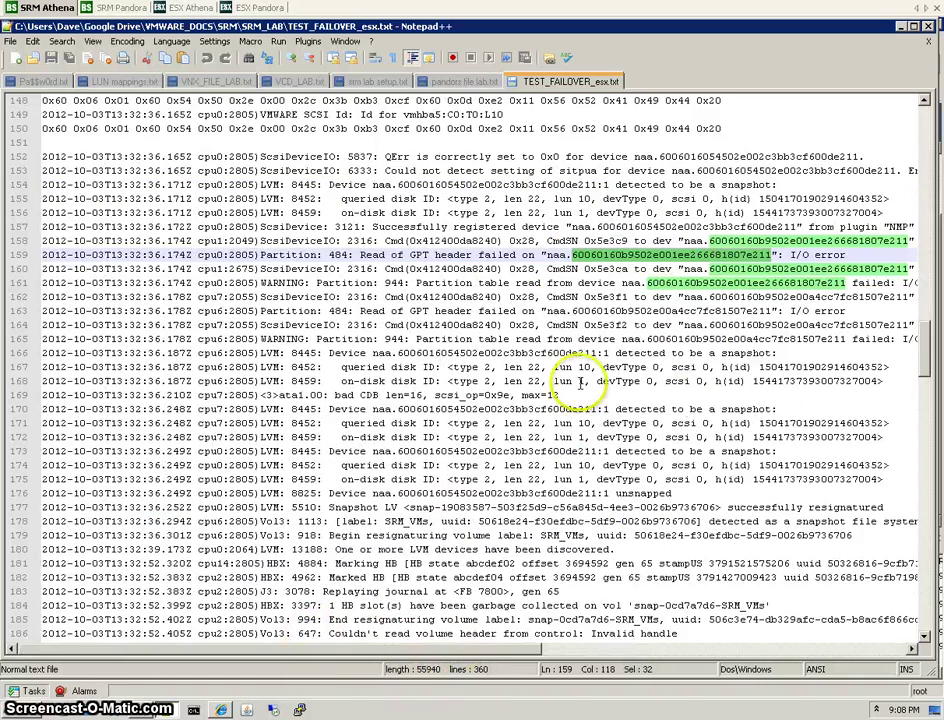
pyautogui.moveTo(850, 510); pyautogui.dragTo(275, 355)
pyautogui.moveTo(48, 350); pyautogui.dragTo(20, 352)
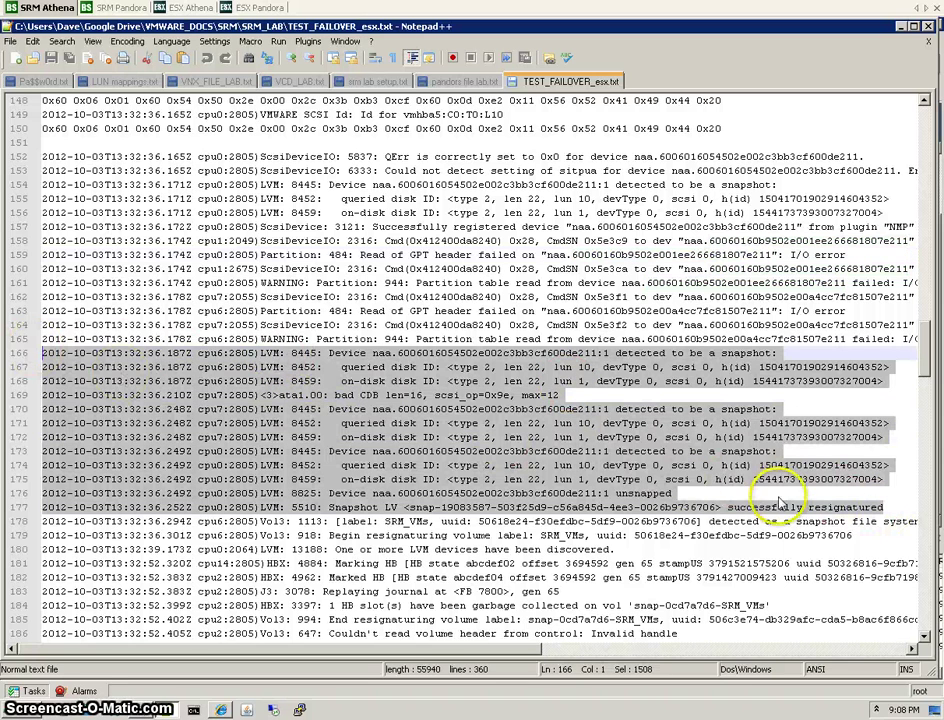
pyautogui.click(514, 507)
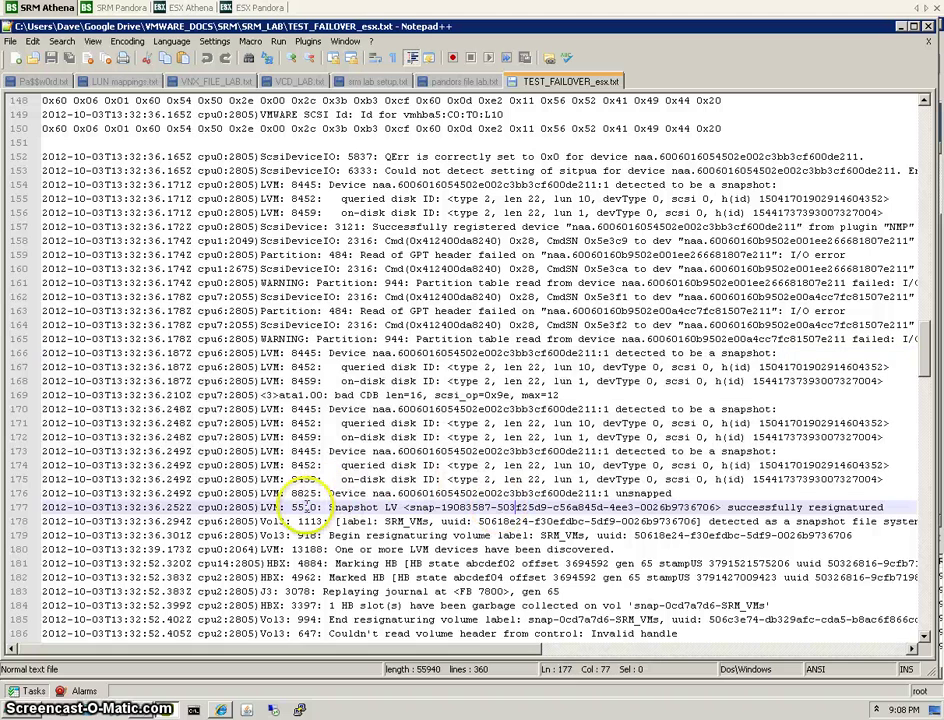
pyautogui.moveTo(262, 505); pyautogui.dragTo(925, 508)
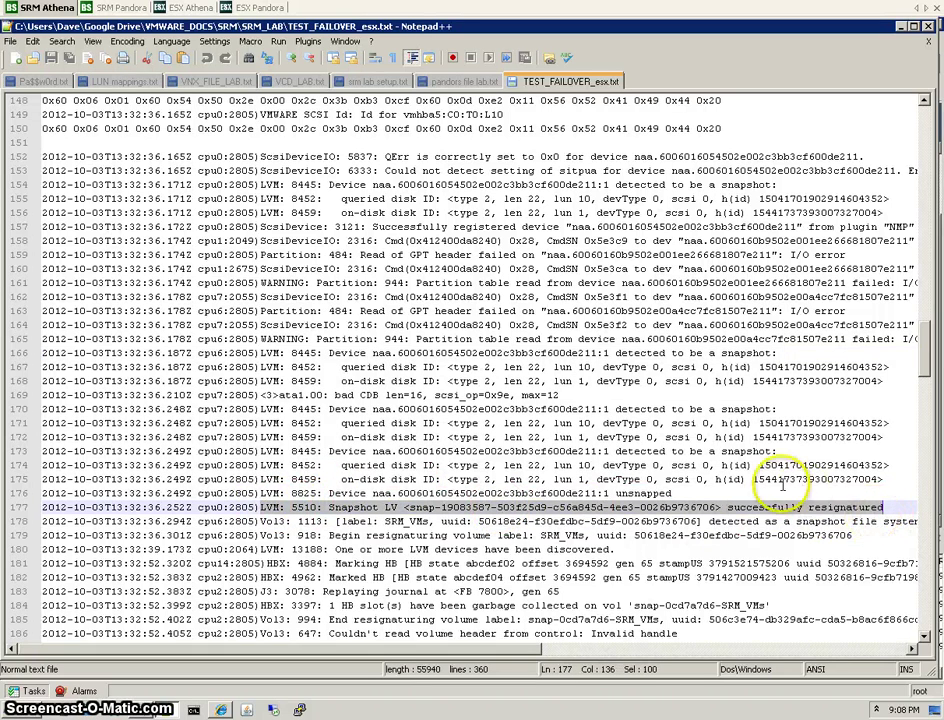
pyautogui.scroll(-2, 788, 510)
pyautogui.doubleClick(400, 451)
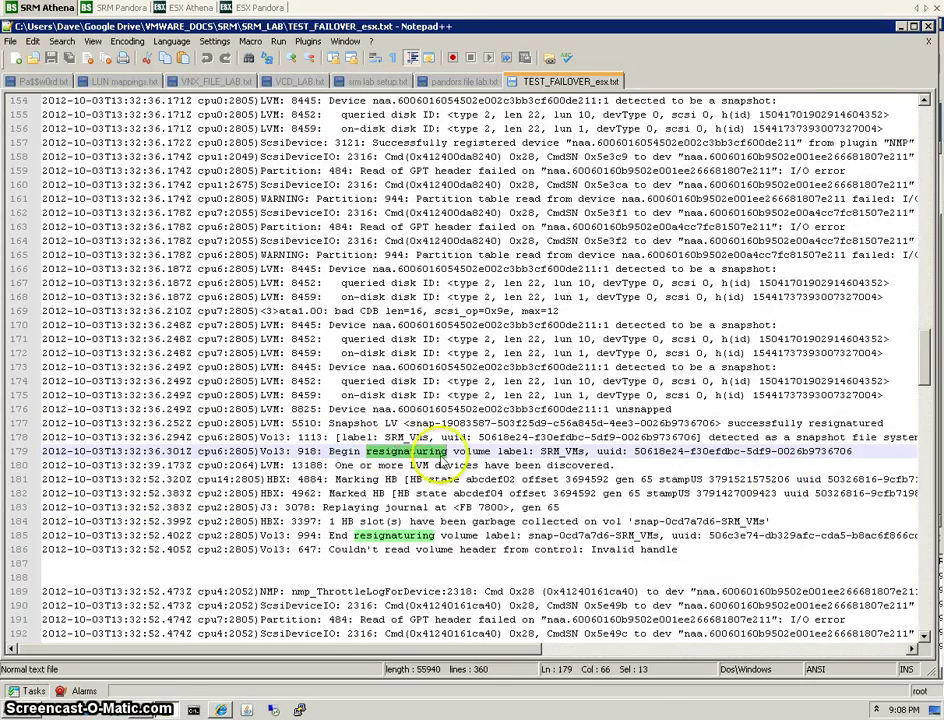
pyautogui.scroll(-2, 441, 462)
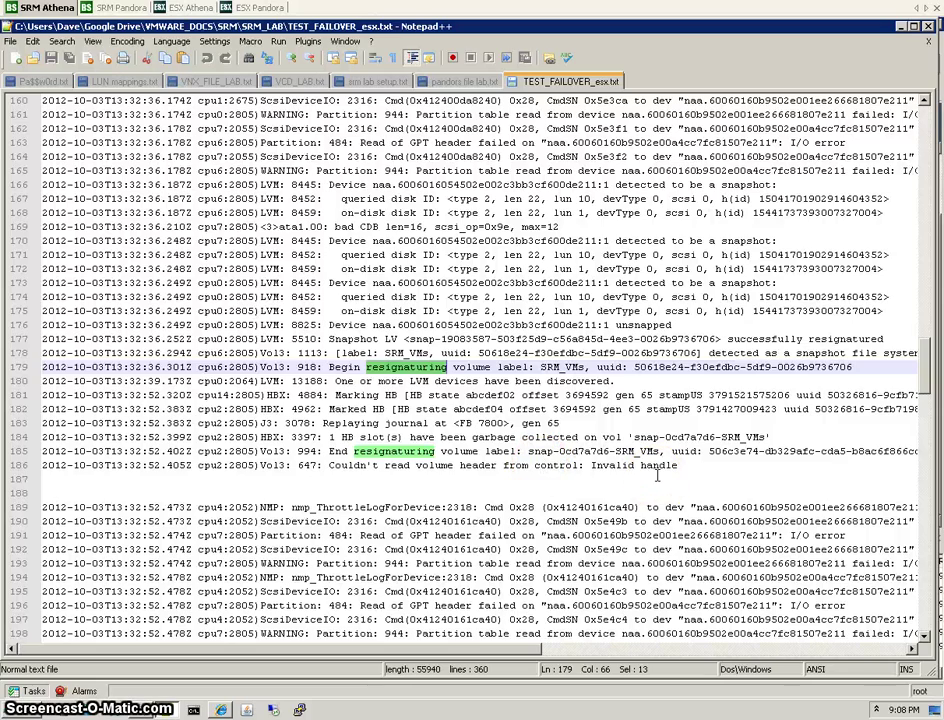
pyautogui.scroll(-7, 657, 475)
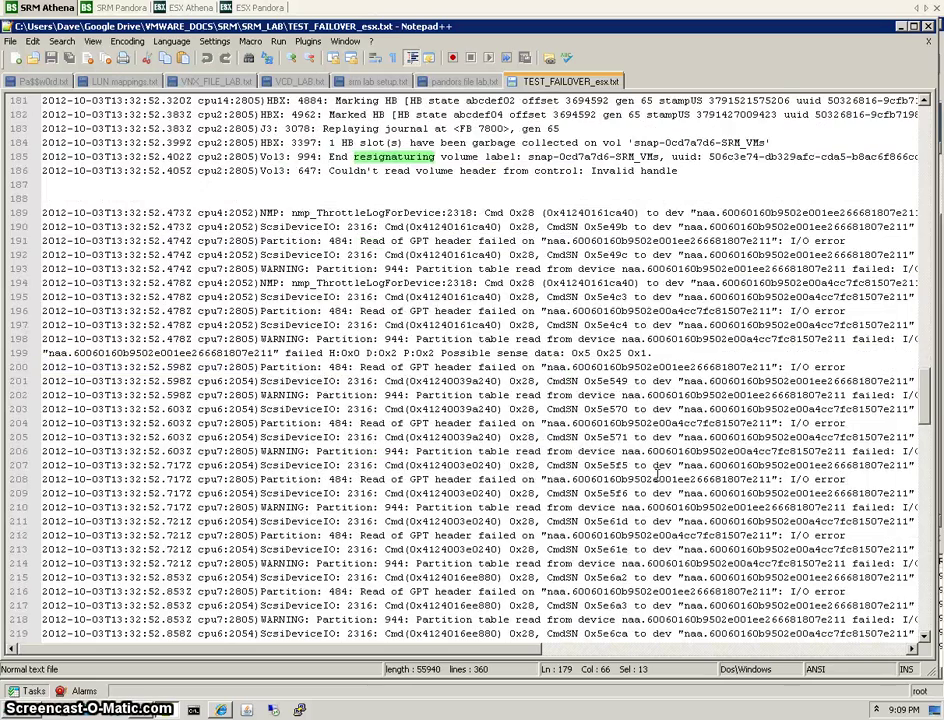
pyautogui.scroll(-3, 657, 475)
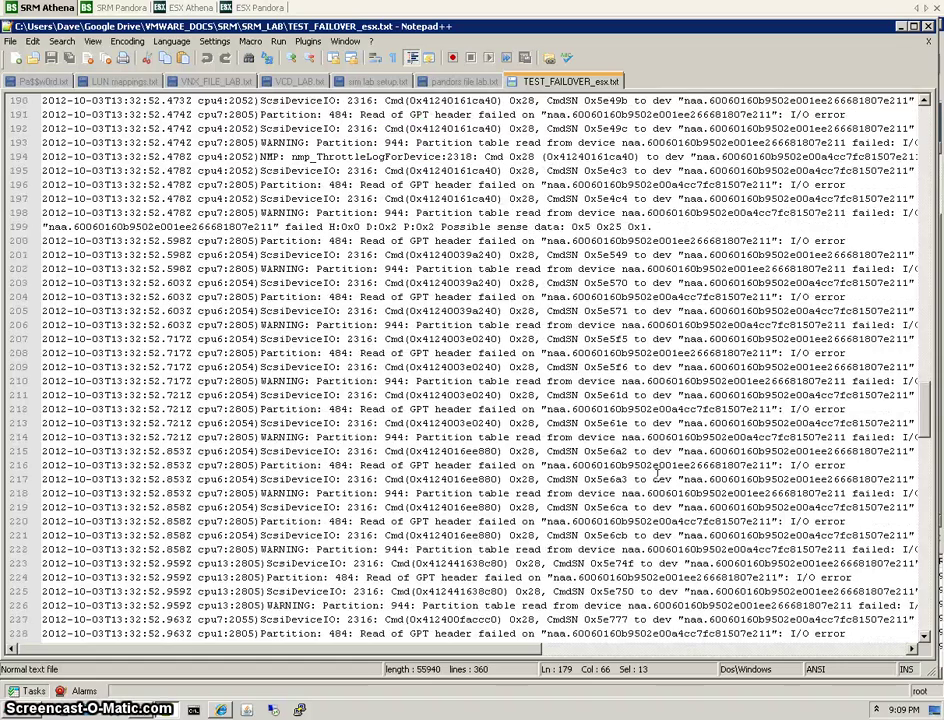
pyautogui.scroll(-15, 657, 476)
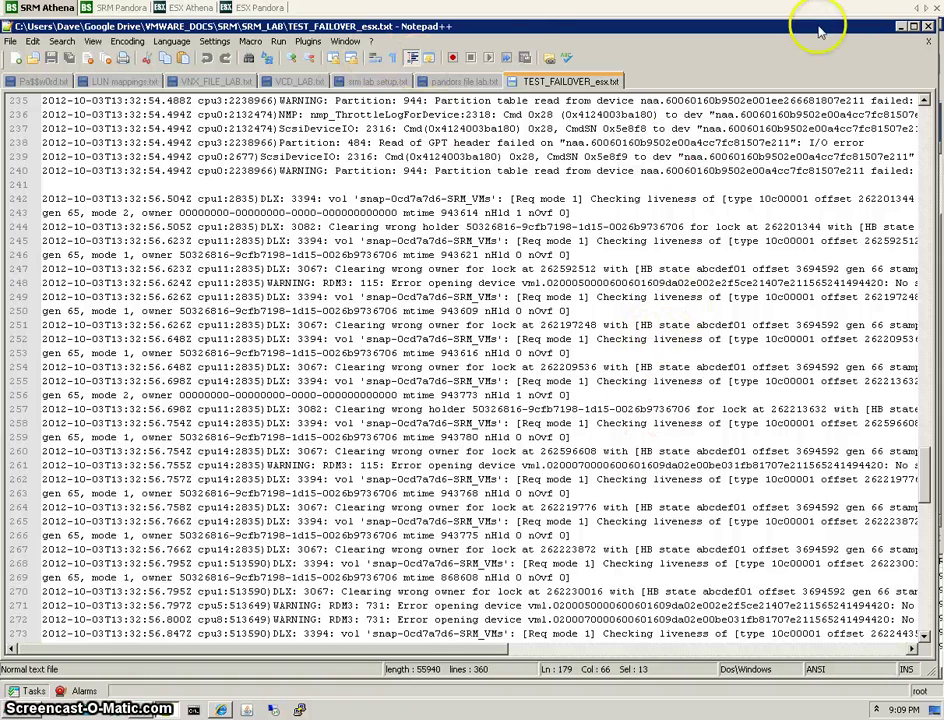
# Step: Set Notepad++ aside and run the Cleanup wizard to start plan7's test cleanup
pyautogui.click(900, 28)
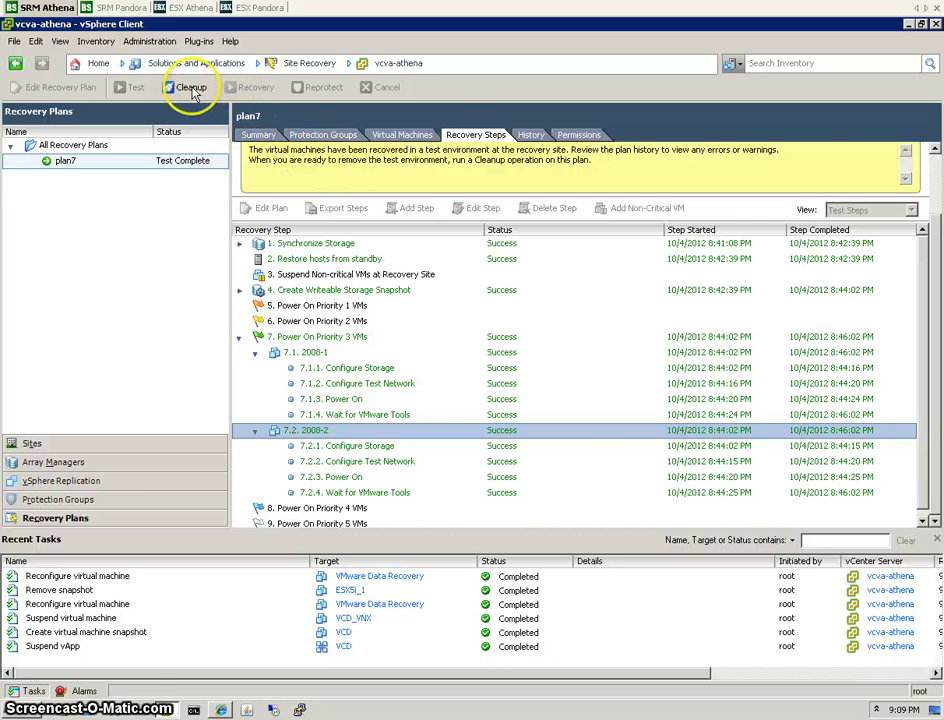
pyautogui.click(186, 89)
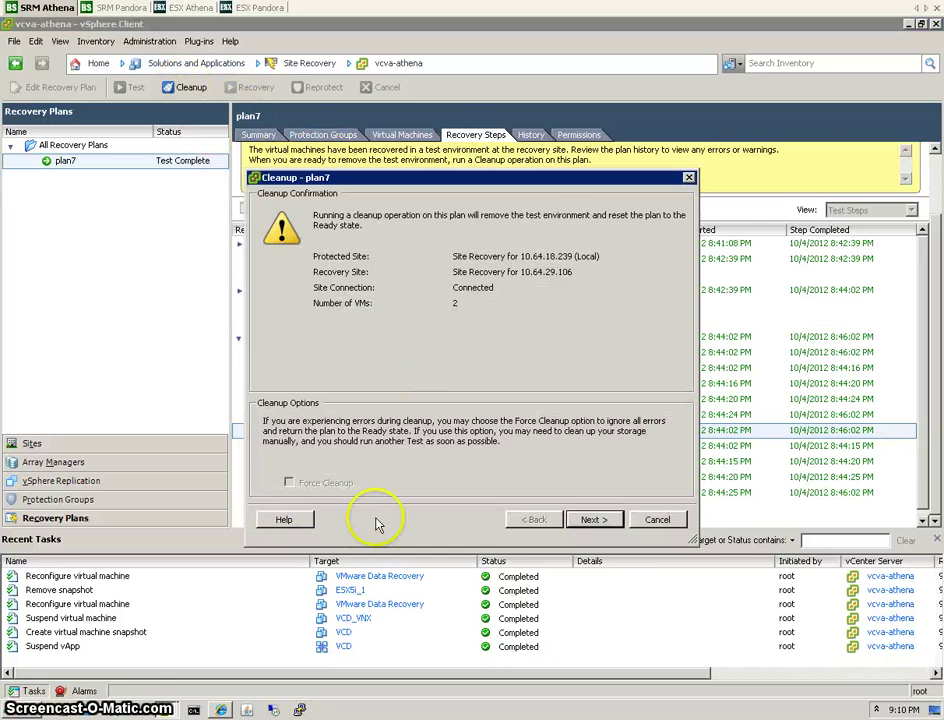
pyautogui.click(590, 520)
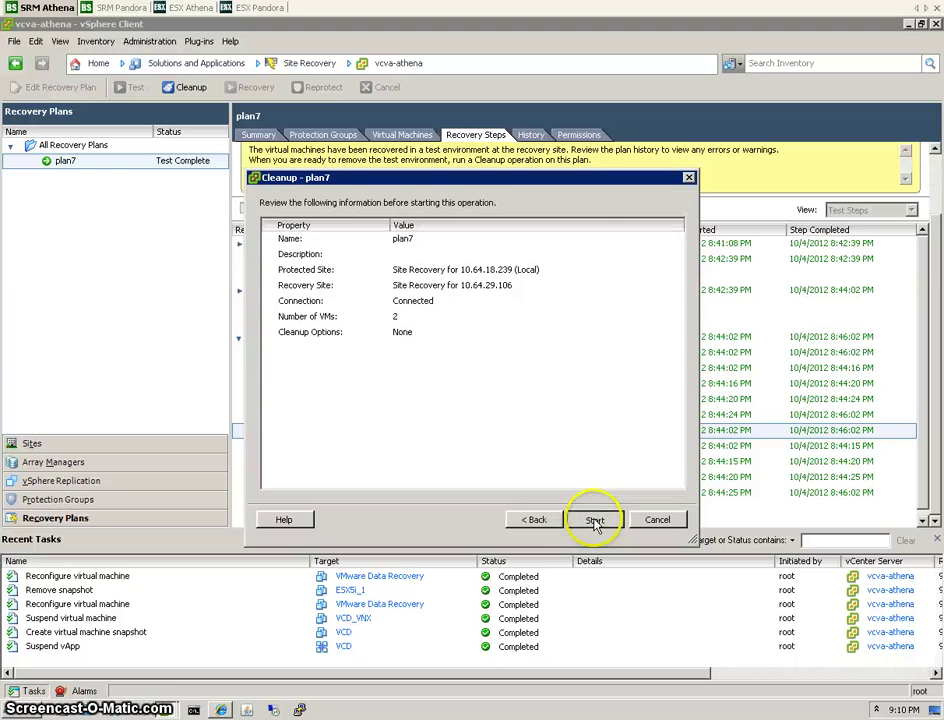
pyautogui.click(596, 519)
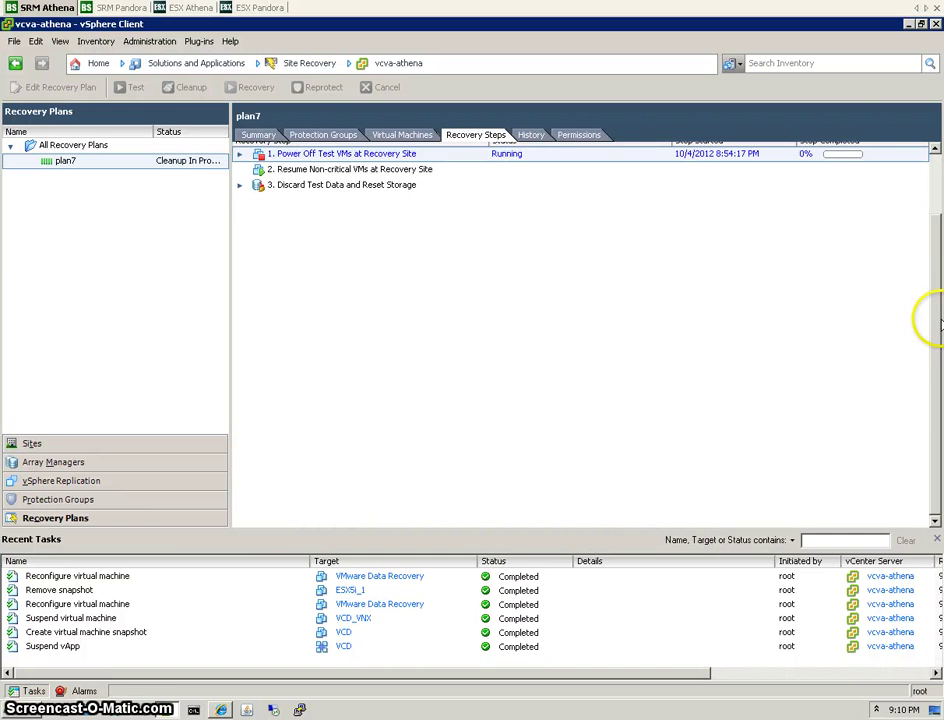
# Step: Scroll plan7's recovery steps up and check the Pandora site while cleanup runs
pyautogui.click(935, 150)
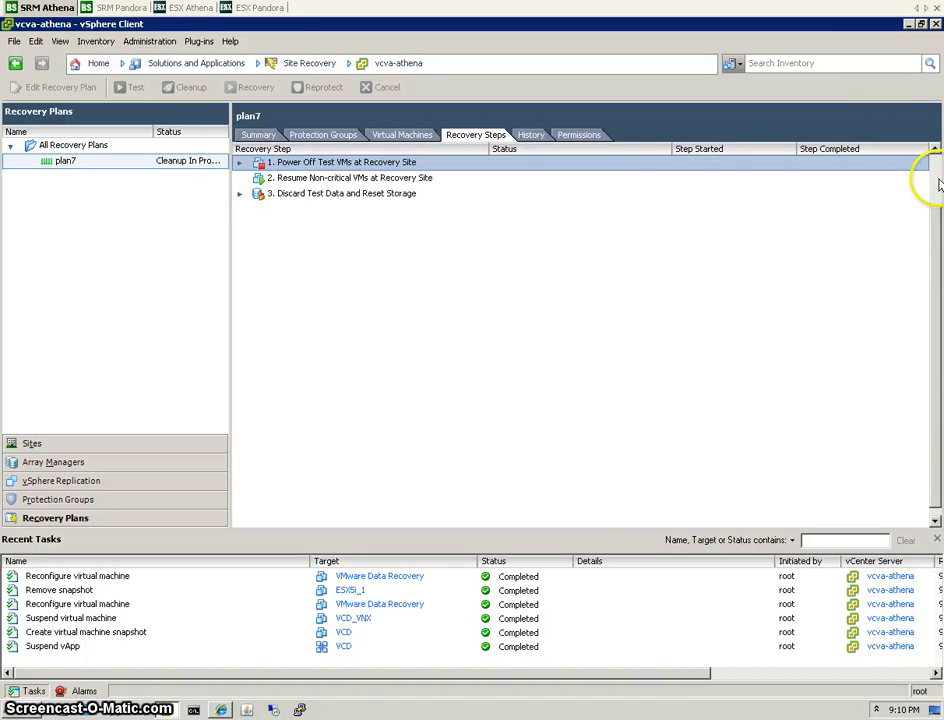
pyautogui.click(935, 148)
pyautogui.click(108, 12)
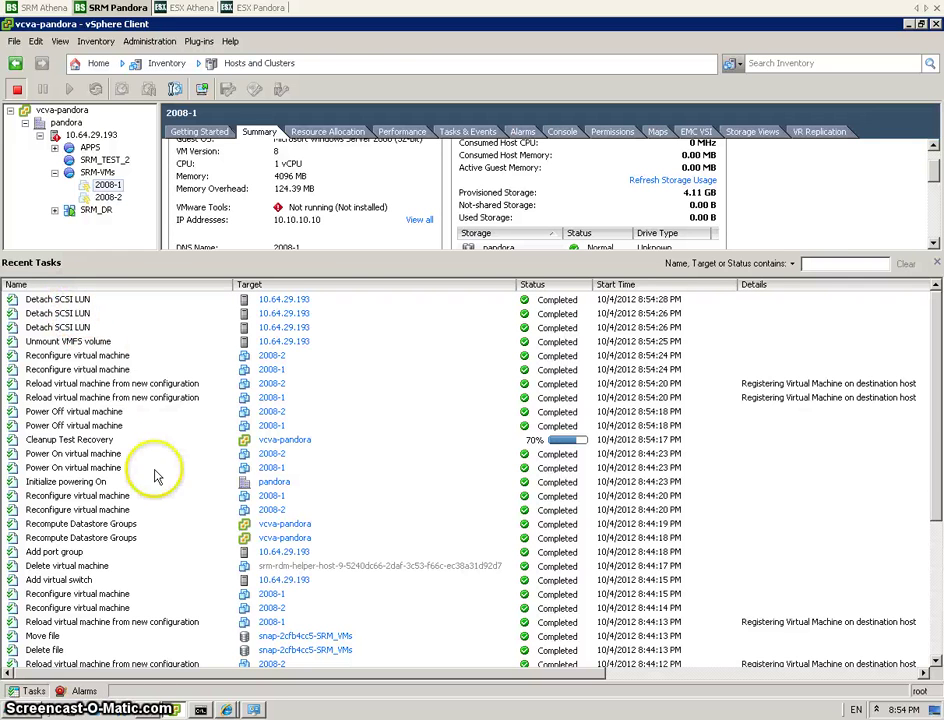
pyautogui.click(44, 9)
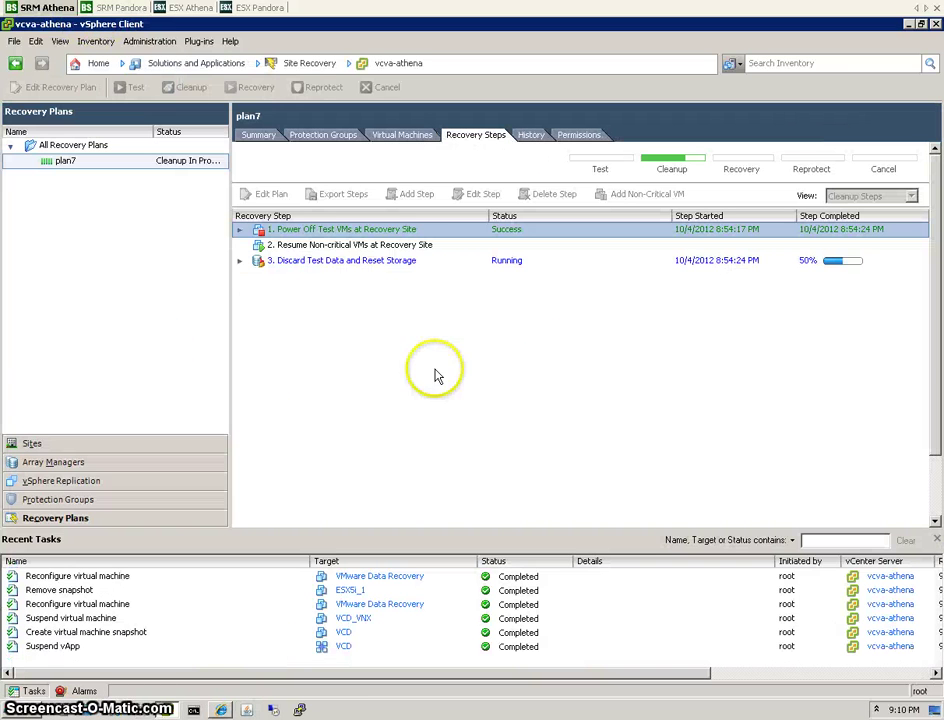
# Step: Expand the power-off and discard test data steps, and check Pandora's recent tasks
pyautogui.click(240, 230)
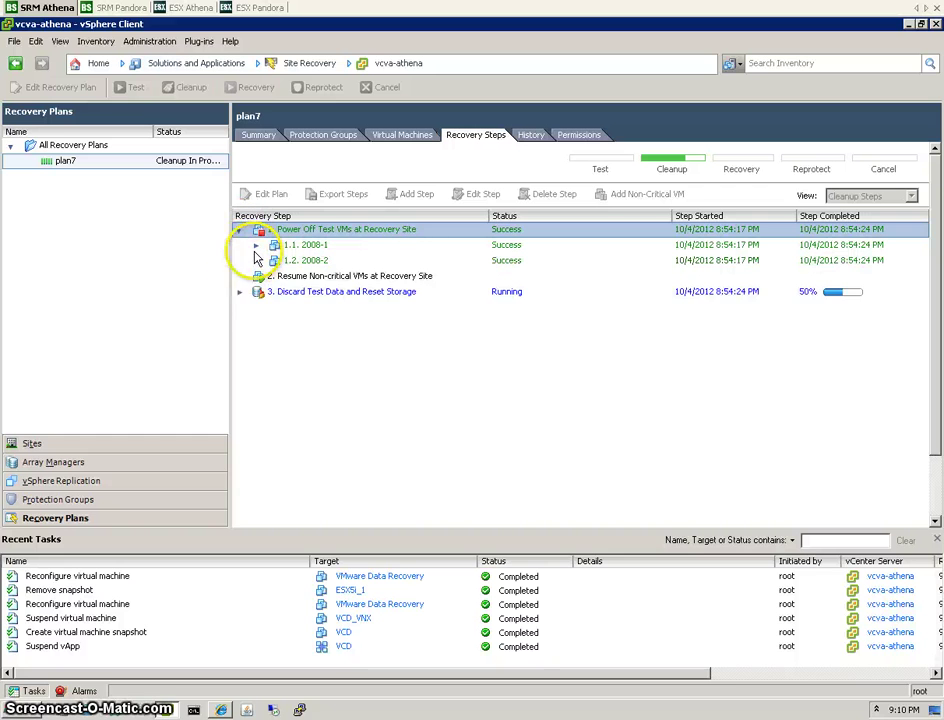
pyautogui.click(246, 292)
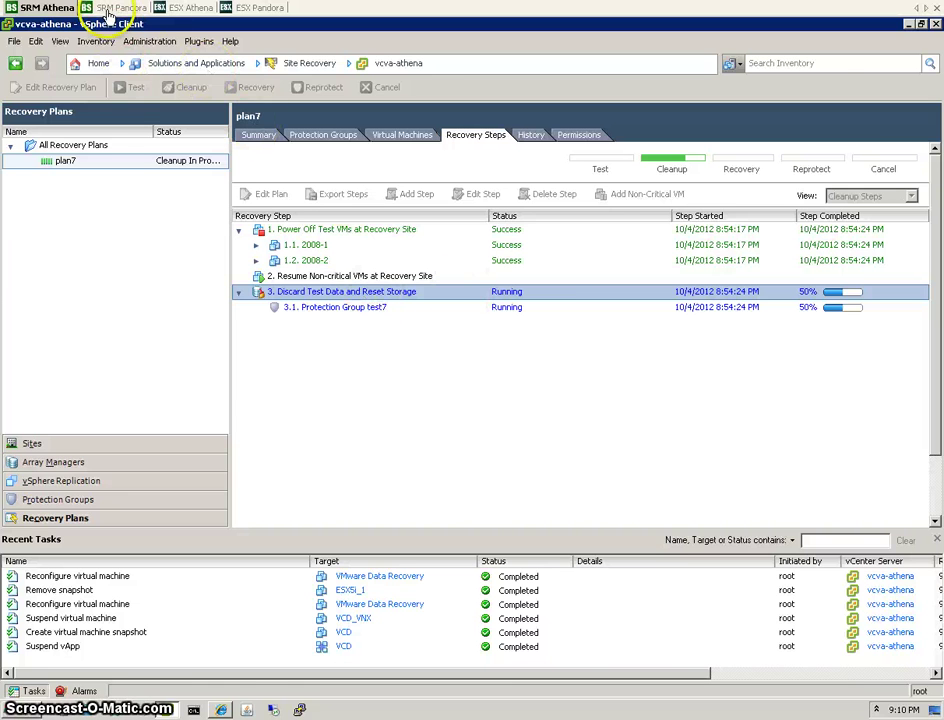
pyautogui.click(110, 9)
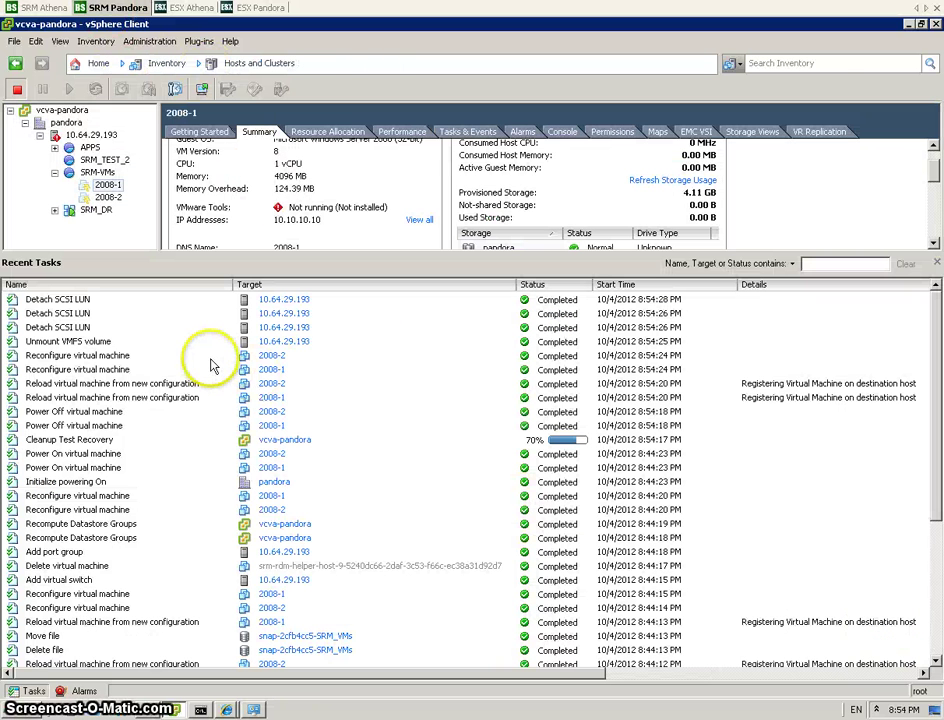
pyautogui.click(44, 8)
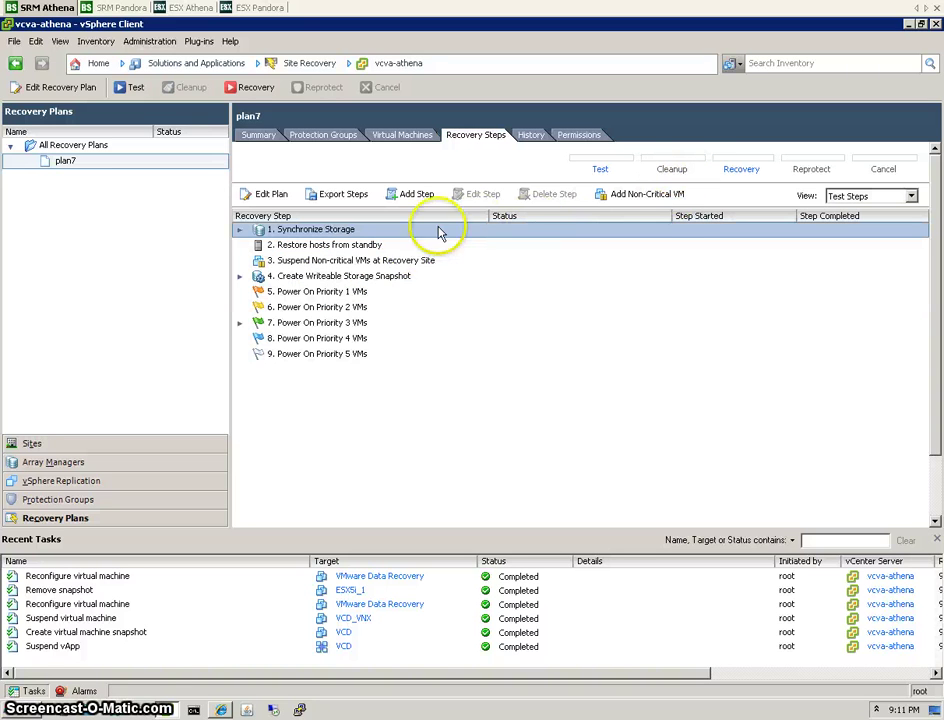
# Step: Review plan7's summary, then select VM 2008-1 under SRM_VMs in Athena's Hosts and Clusters
pyautogui.click(258, 135)
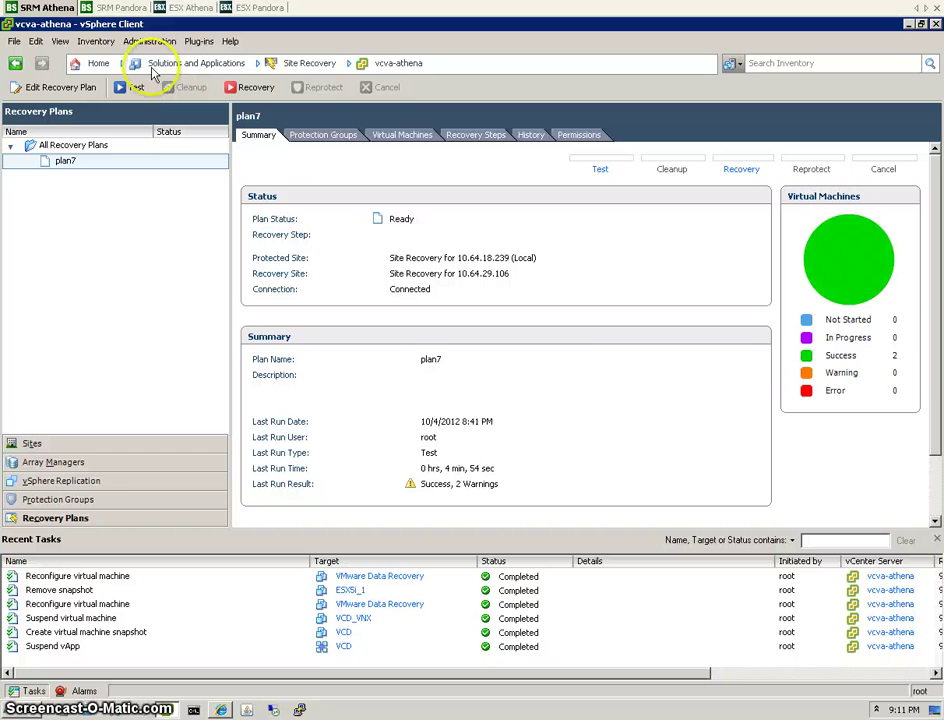
pyautogui.click(101, 72)
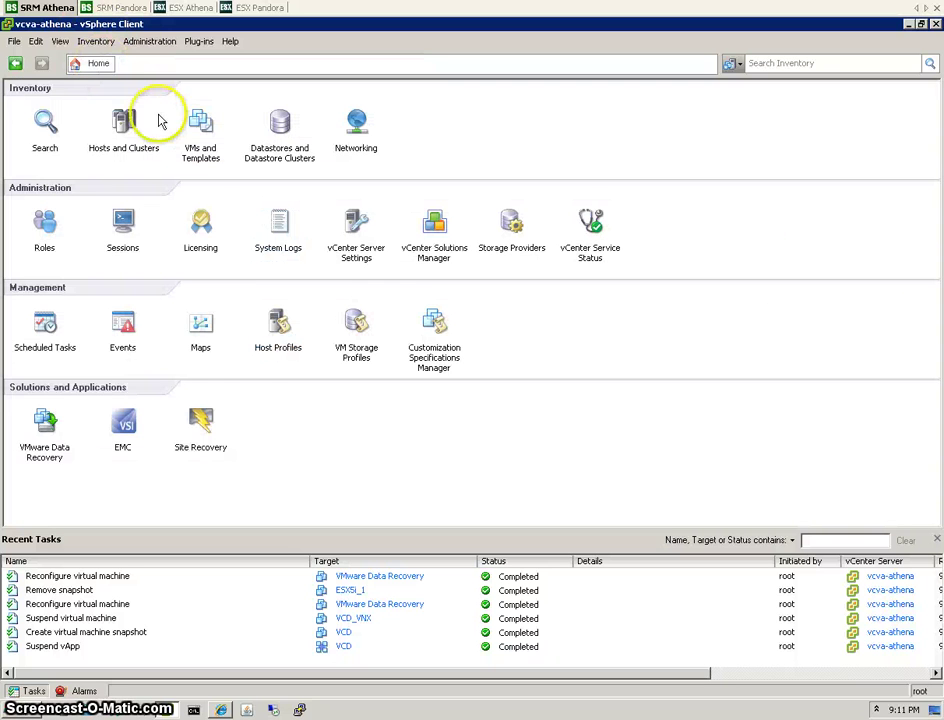
pyautogui.click(97, 118)
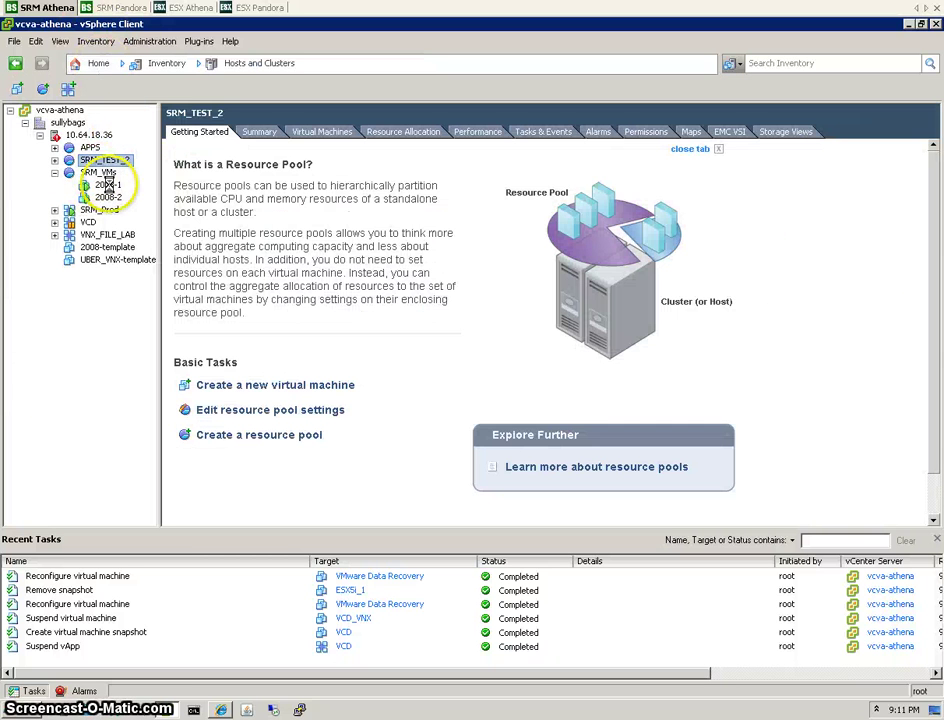
pyautogui.click(98, 172)
pyautogui.click(107, 185)
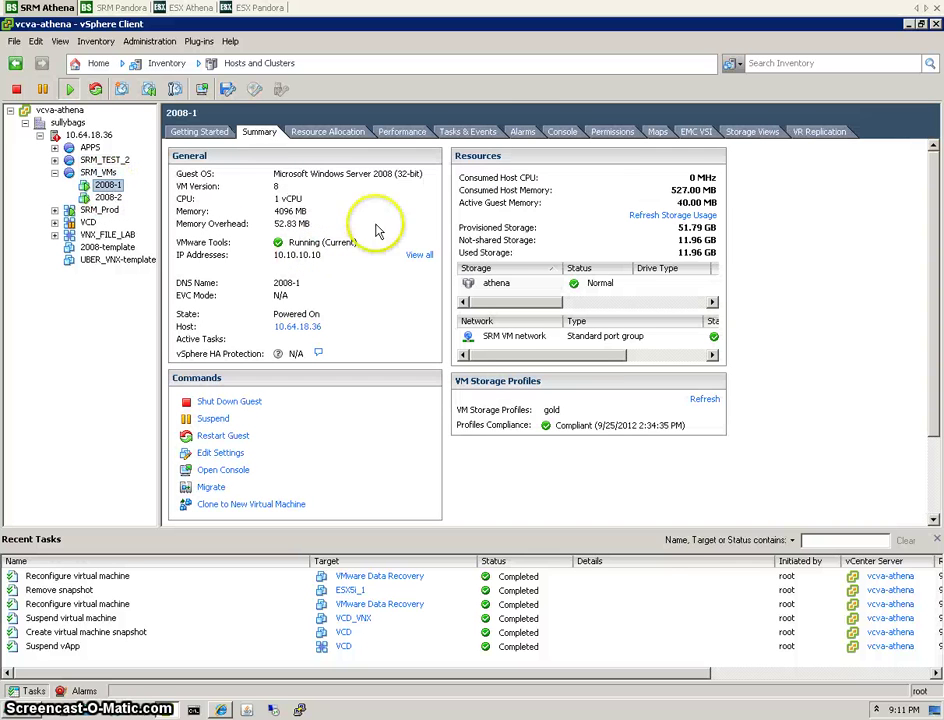